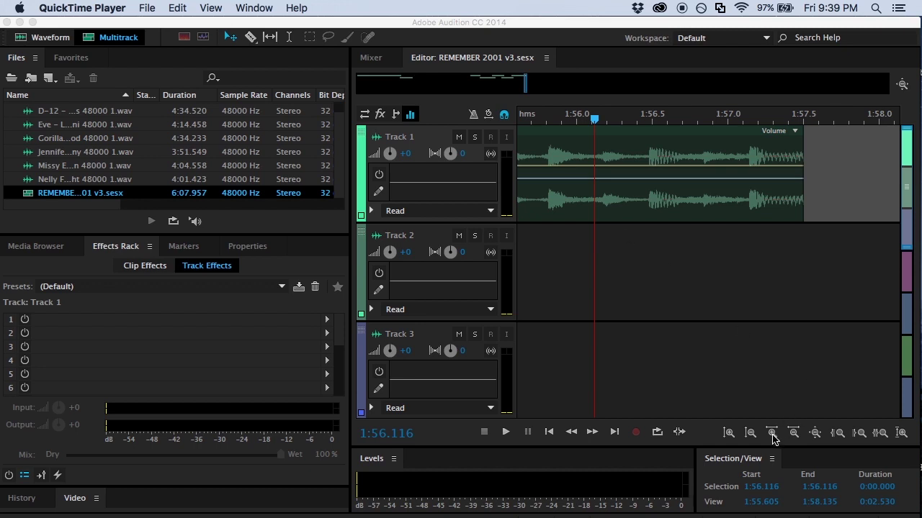
Step: Zoom the multitrack timeline in and out in both amplitude and time to inspect the end of Track 1's clip
click(729, 436)
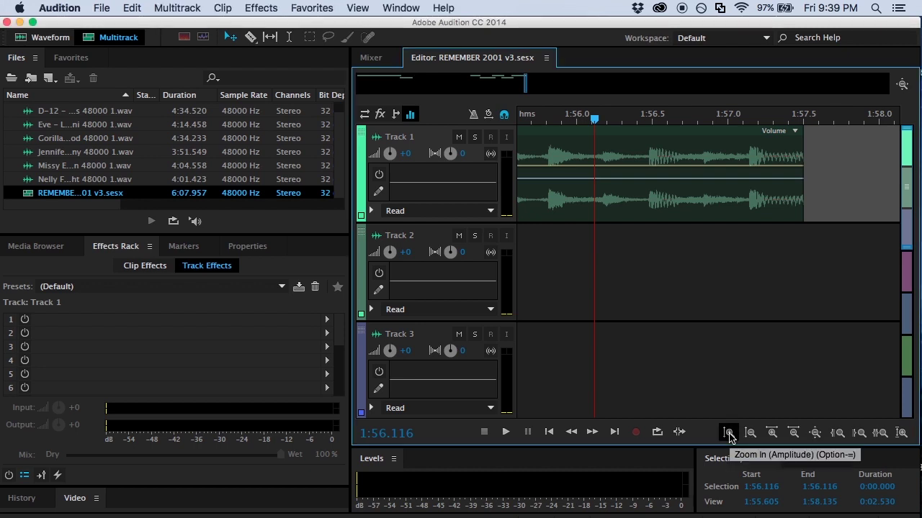
click(750, 434)
click(750, 435)
click(751, 435)
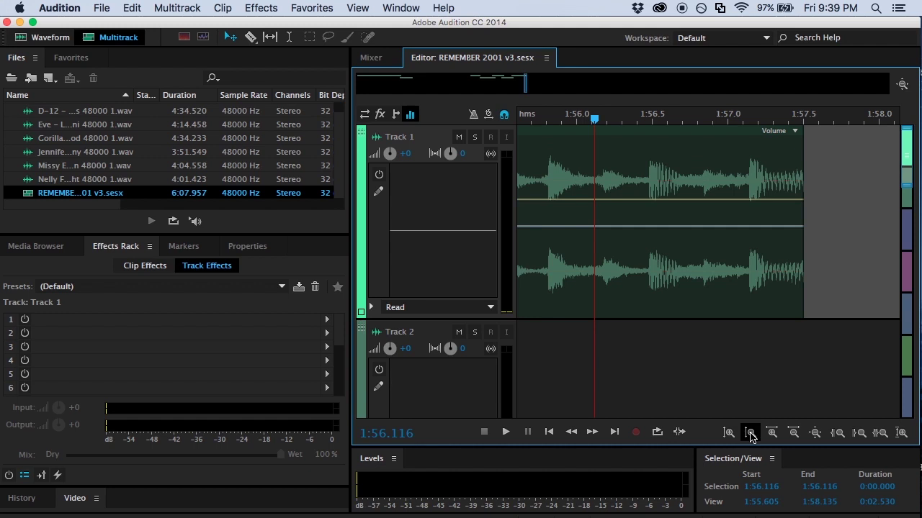
click(751, 434)
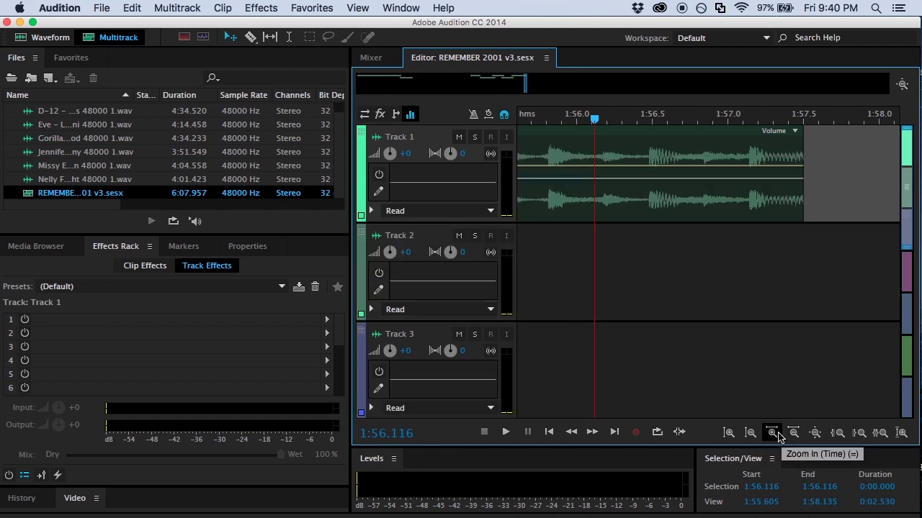
click(772, 434)
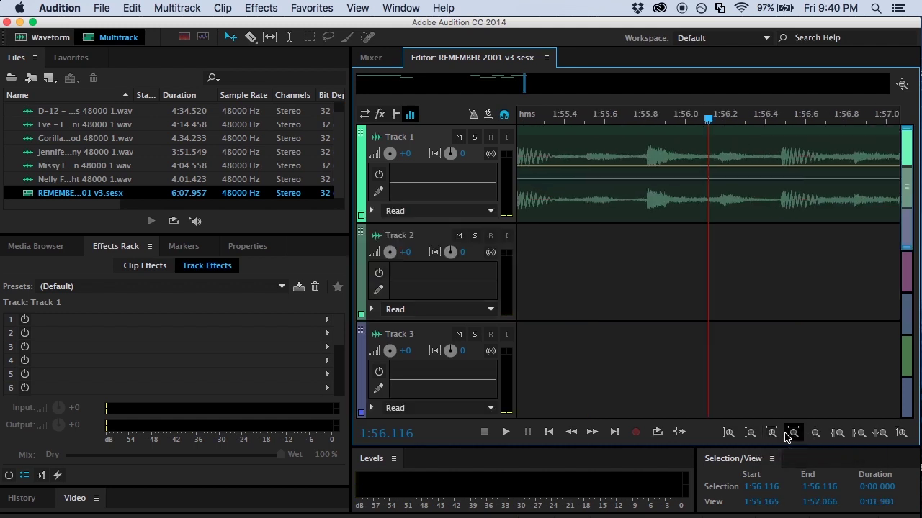
click(789, 434)
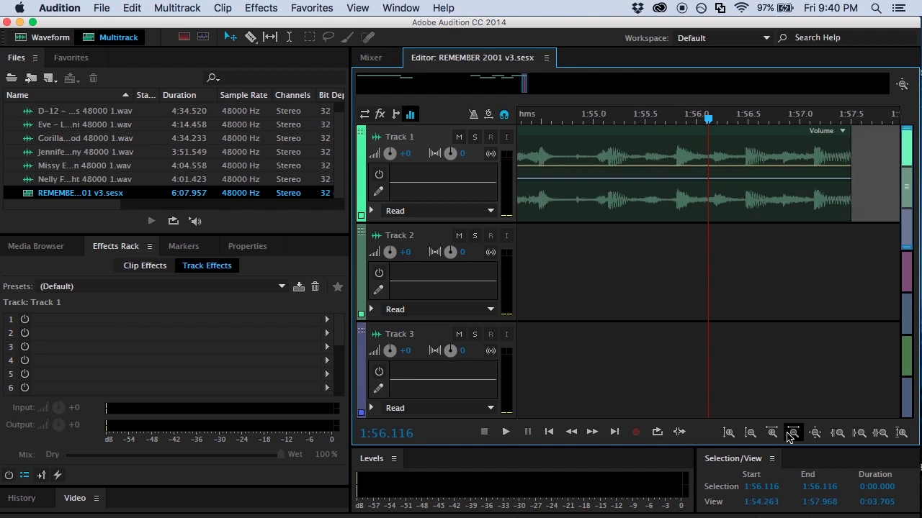
click(772, 434)
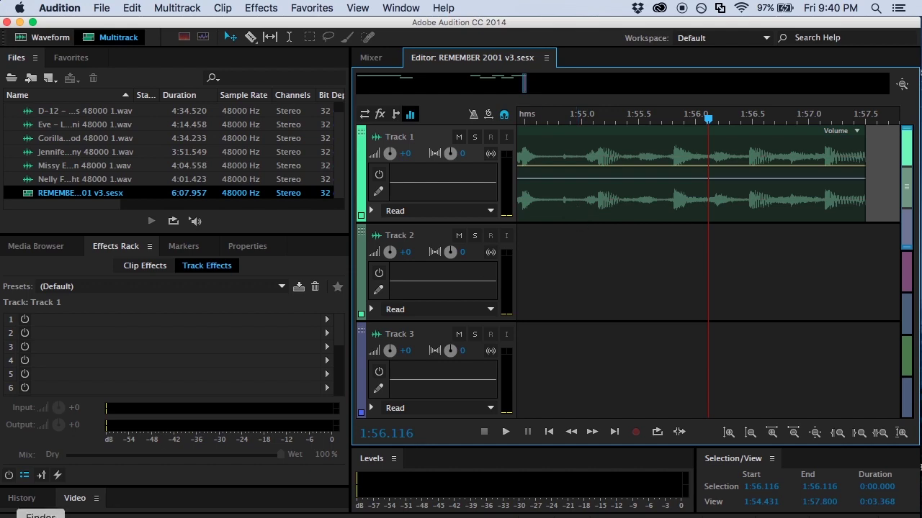
Step: Insert "Willa Ford - I Wanna Be Bad.mp3" from the 2001 folder onto Track 2 at about 1:56.1, accepting the sample rate conversion
click(40, 516)
drag(449, 181, 482, 426)
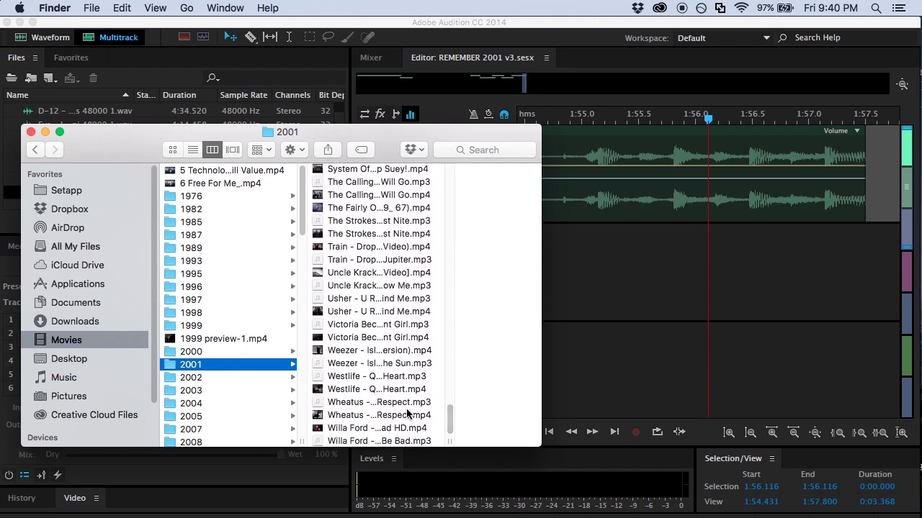
click(390, 440)
drag(356, 437, 714, 281)
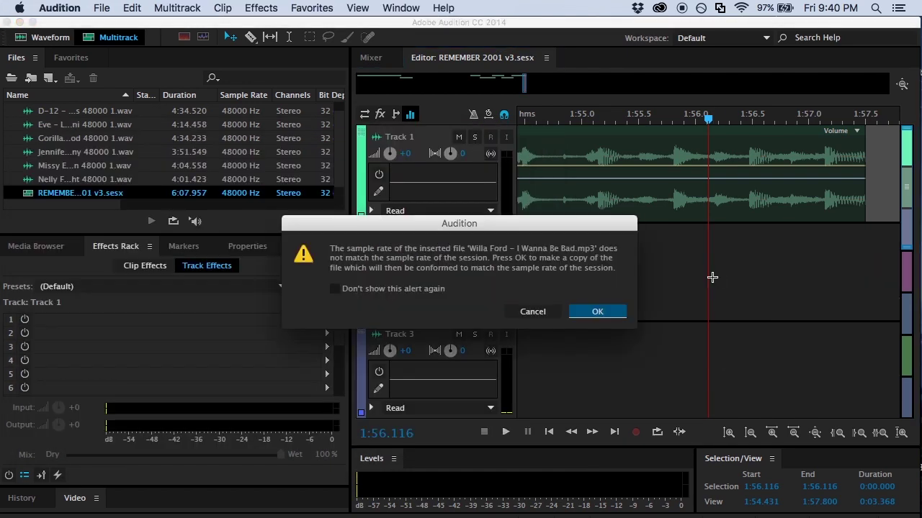
click(609, 313)
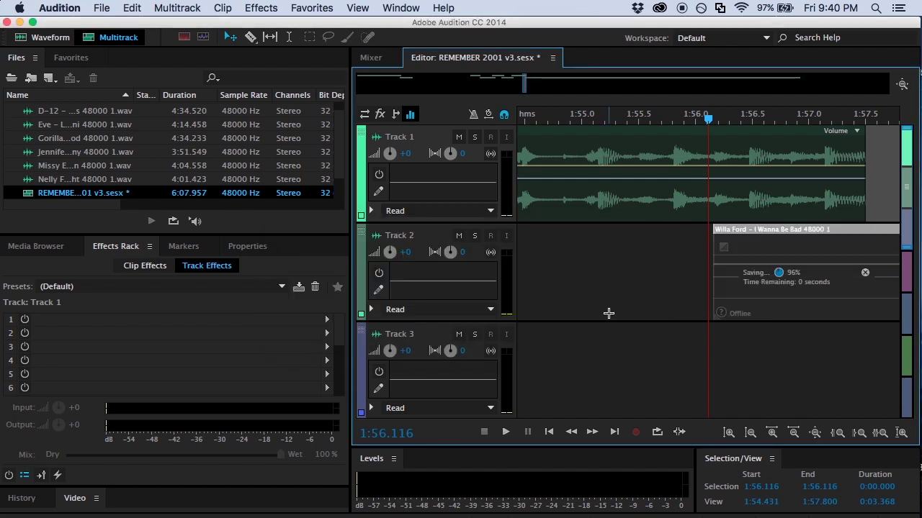
Step: Play the Willa Ford clip and skip ahead through it to locate the beat where the wanted section starts
key(space)
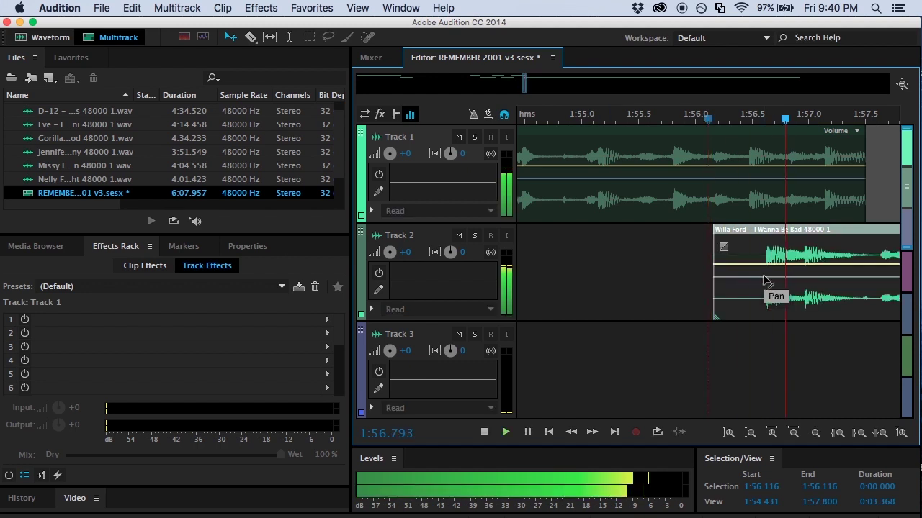
key(space)
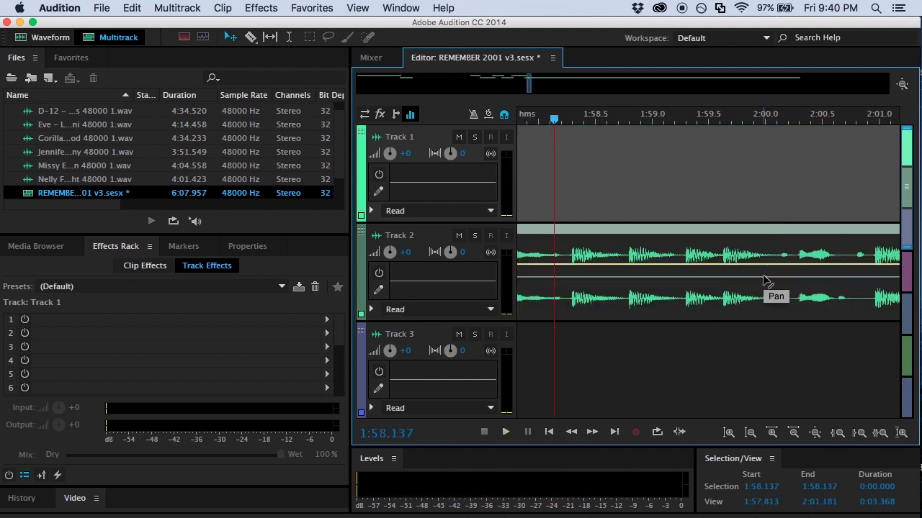
click(890, 121)
key(space)
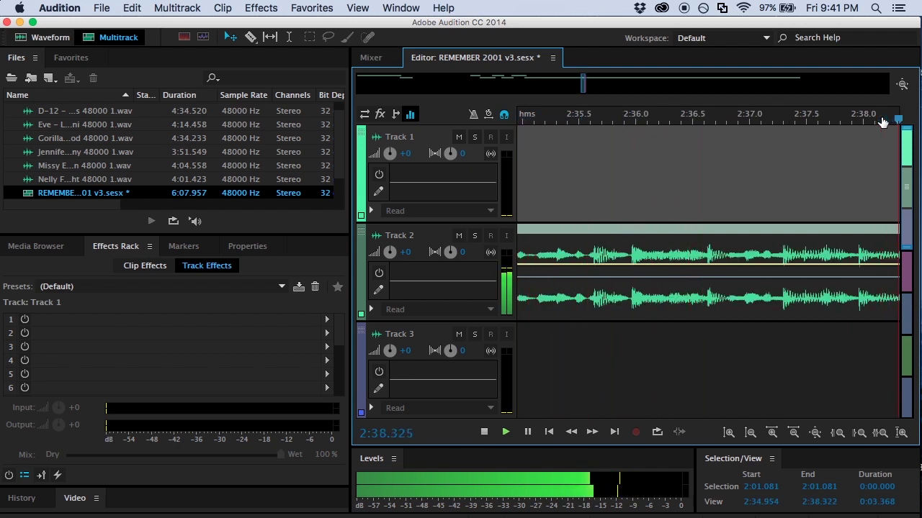
drag(802, 119, 511, 124)
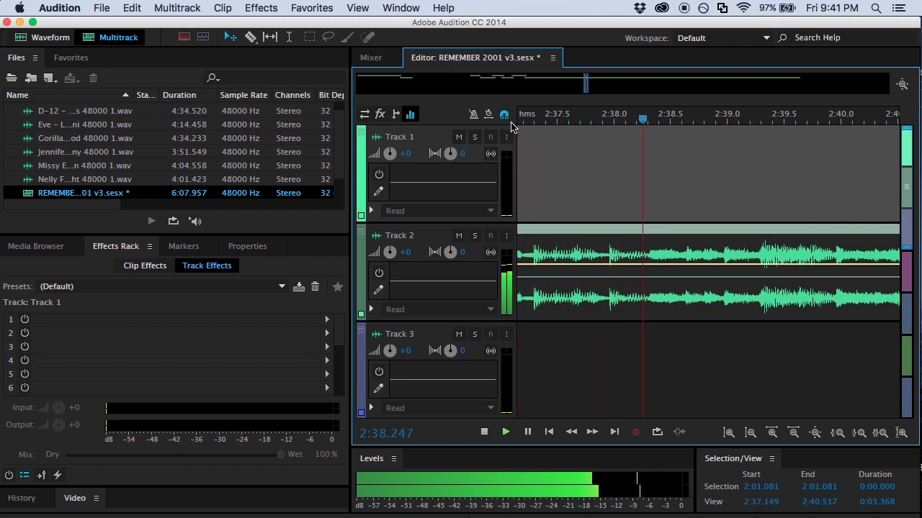
key(space)
Step: Split the Willa Ford clip on Track 2 at 2:37.943 and delete the part before the split
drag(597, 119, 607, 129)
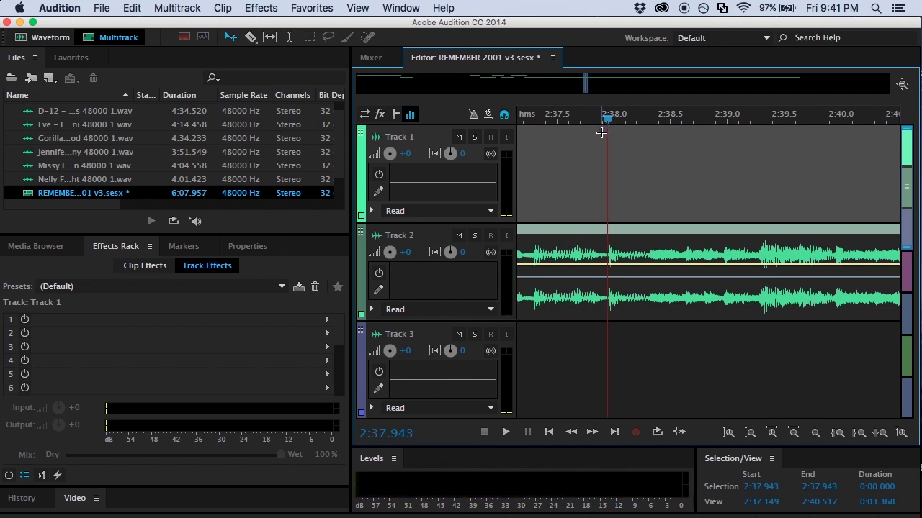
click(222, 8)
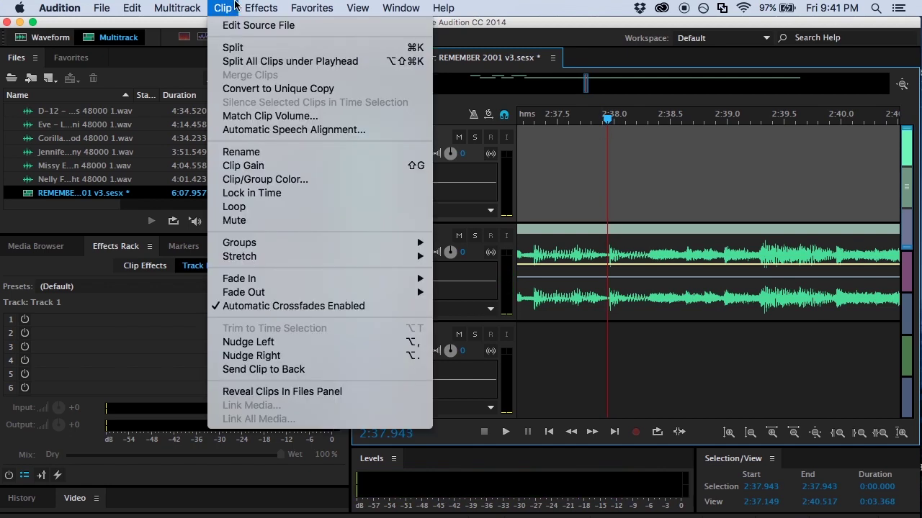
click(239, 48)
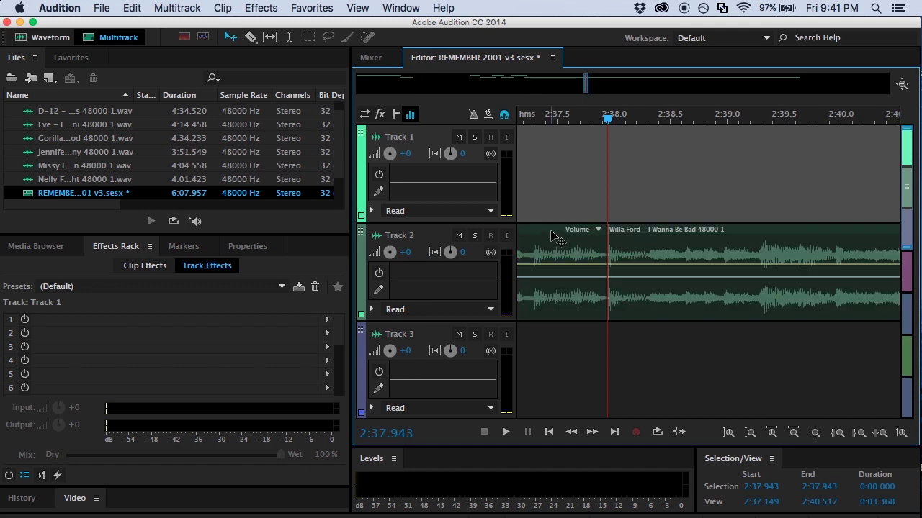
click(551, 234)
key(Delete)
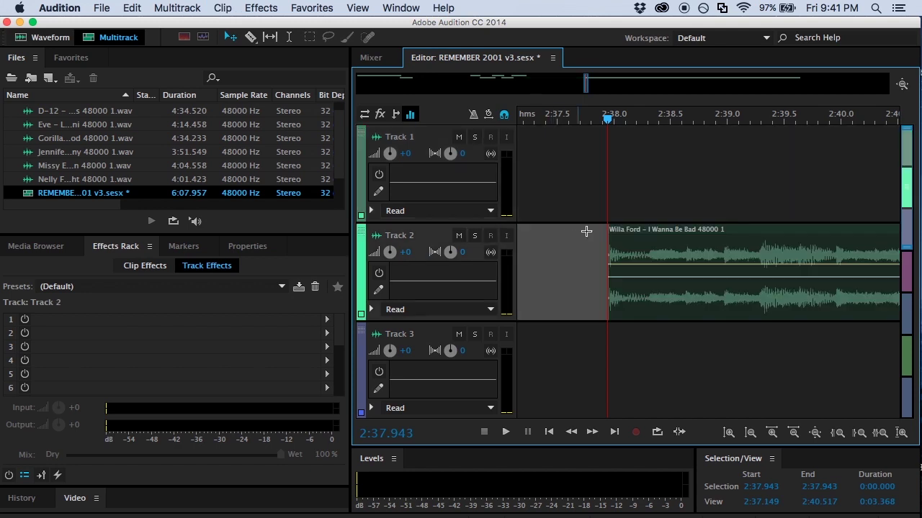
Step: Move the trimmed Willa Ford clip back on Track 2 to start at about 1:56.5 under Track 1's ending, and play the overlap
click(624, 235)
mouse_move(624, 235)
mouse_down()
mouse_move(592, 241)
mouse_move(641, 246)
mouse_move(617, 252)
mouse_up()
click(552, 119)
drag(535, 125, 494, 118)
key(space)
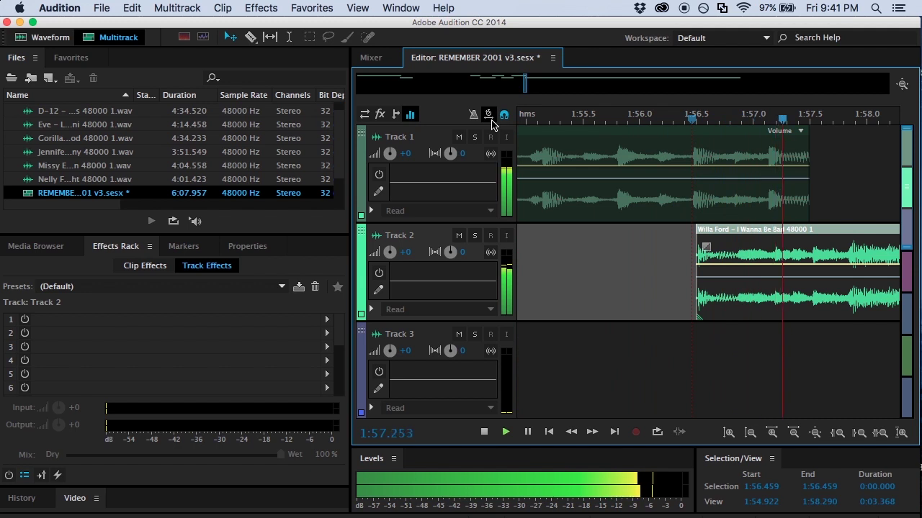
key(space)
Step: Set the playhead to 1:56.492 and shift the Willa Ford clip slightly earlier so its first beat lines up with Track 1's beat
drag(698, 118, 695, 118)
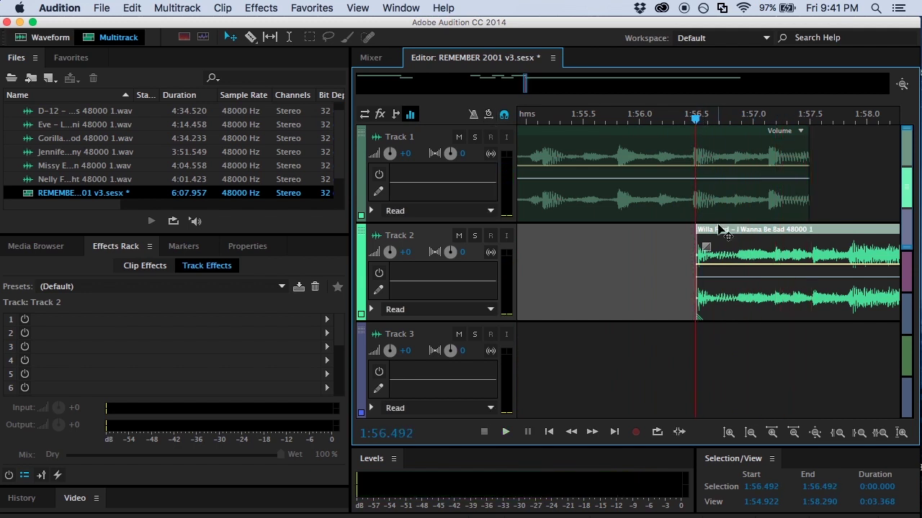
click(772, 432)
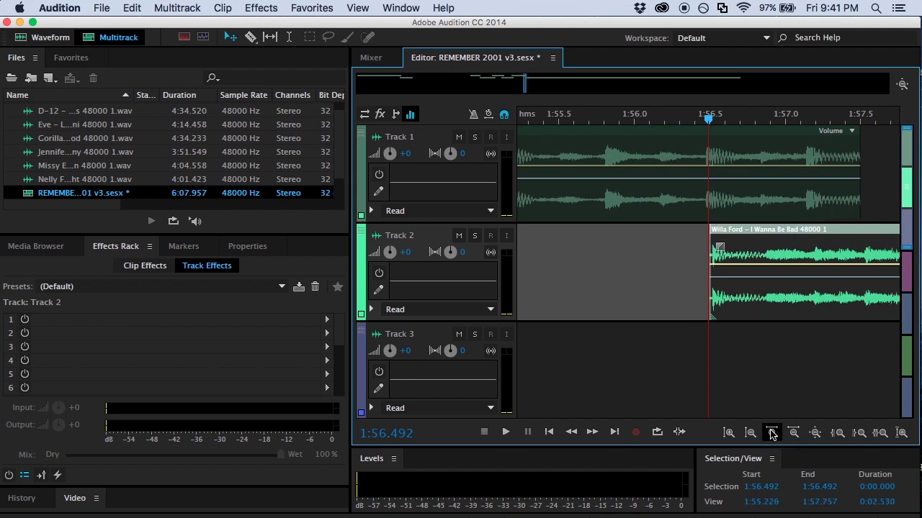
click(772, 433)
click(771, 432)
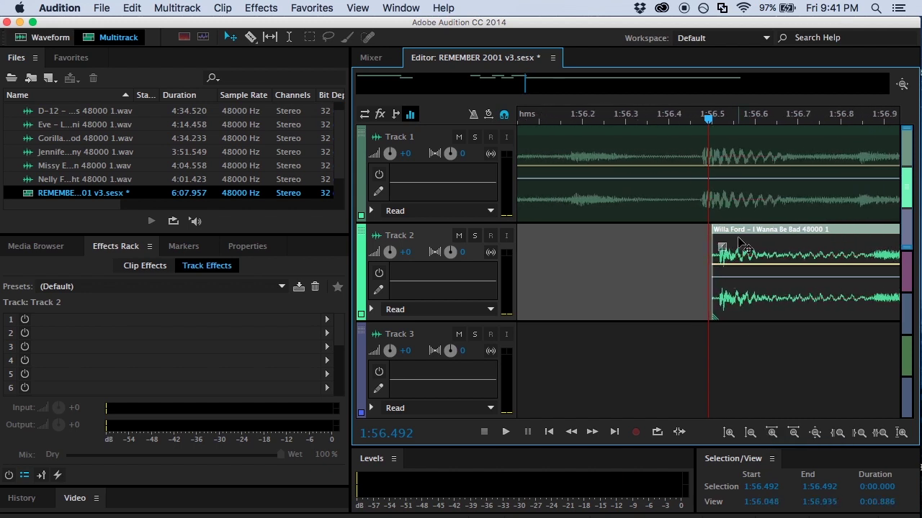
drag(738, 232, 722, 232)
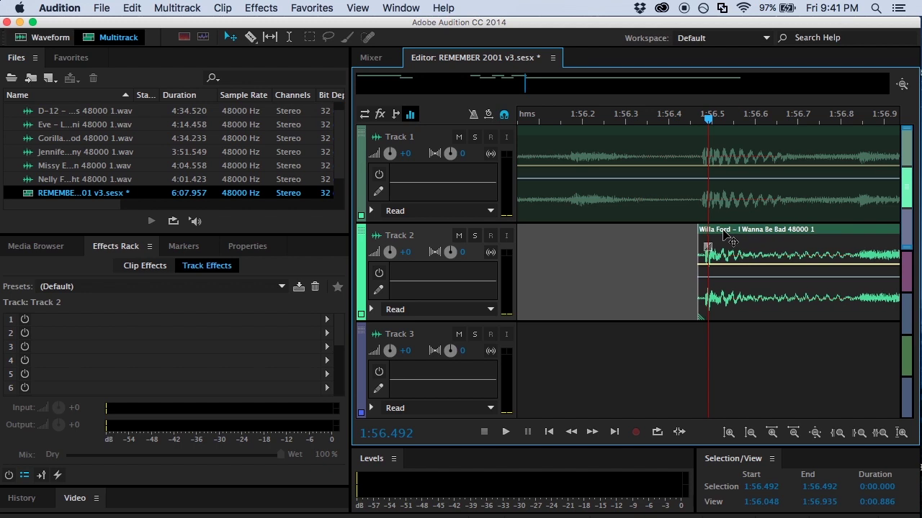
click(726, 233)
Step: Play the aligned transition from 1:56.166 and listen on to find where the Willa Ford section should end
drag(709, 120, 569, 123)
key(space)
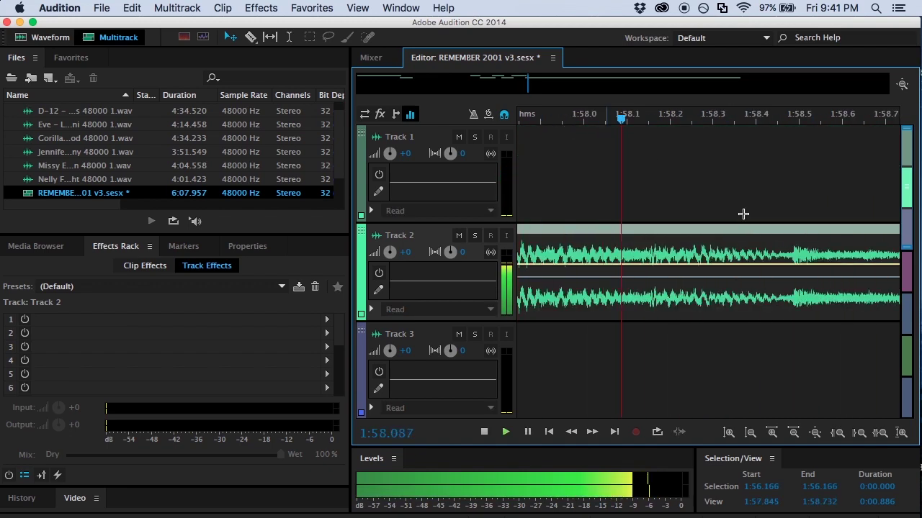
click(793, 433)
click(793, 433)
click(794, 433)
click(793, 432)
click(793, 433)
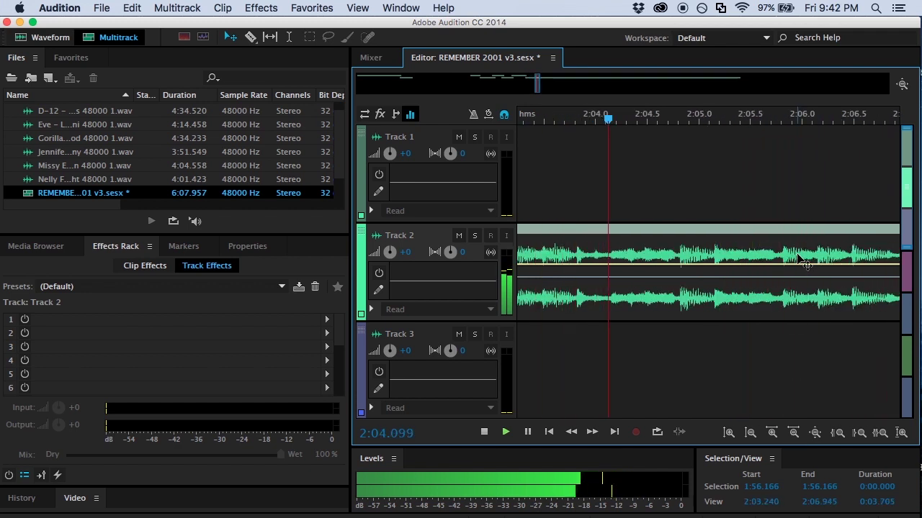
key(space)
Step: Split the Willa Ford clip on Track 2 at 2:04.128 and delete the part after the split
drag(610, 122, 607, 123)
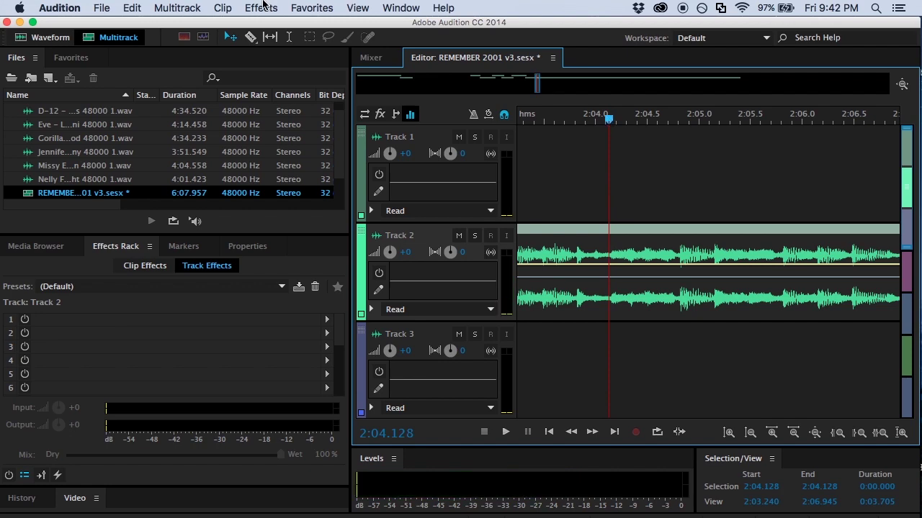
click(223, 7)
click(232, 47)
click(675, 245)
key(Delete)
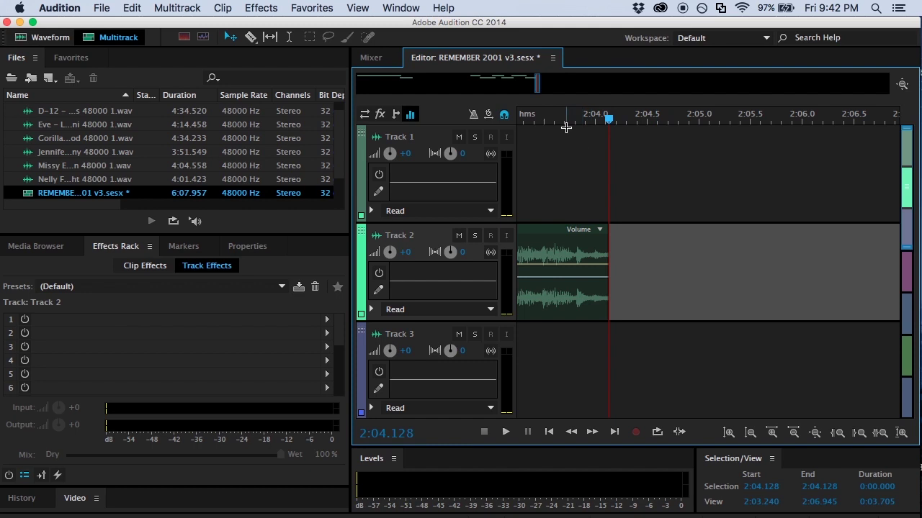
Step: Play the session from 1:55.660 to check the transition from Track 1 into the trimmed Willa Ford clip
mouse_move(536, 85)
mouse_down()
mouse_move(514, 82)
mouse_move(523, 86)
mouse_up()
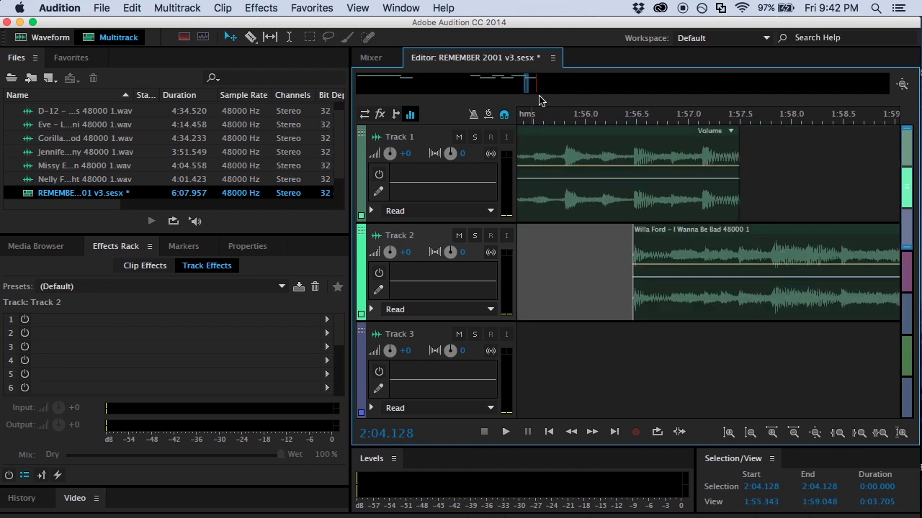
click(549, 115)
key(space)
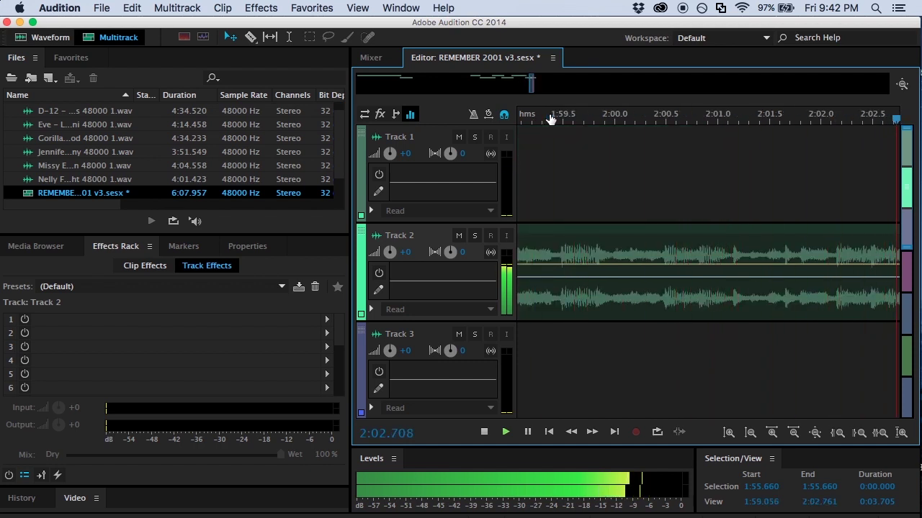
key(space)
Step: Set the playhead to 2:03.681 and insert "Nickelback - How You Remind Me.mp3" there on Track 1, accepting the sample rate conversion
drag(555, 119, 558, 119)
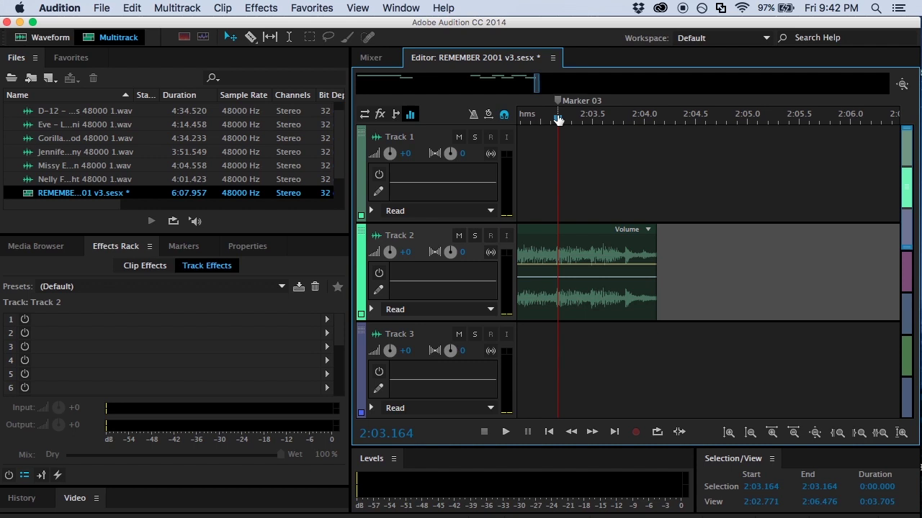
drag(558, 121, 611, 126)
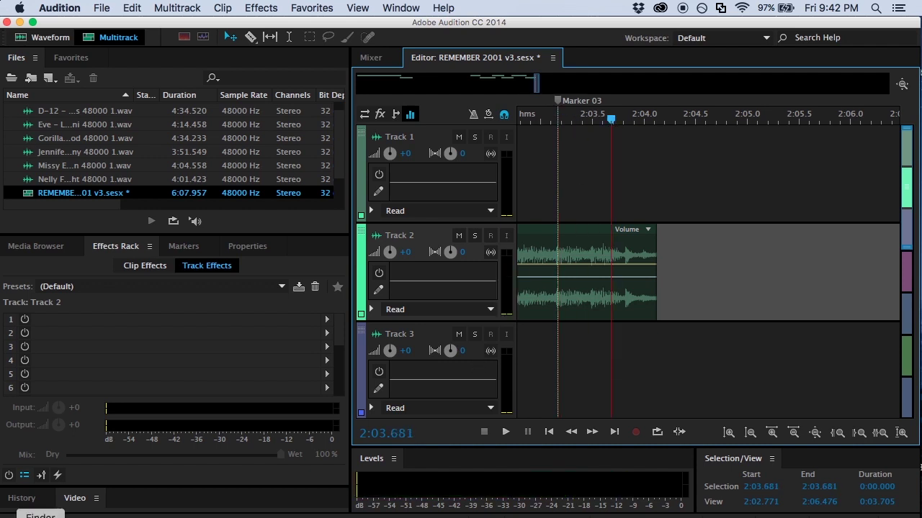
key(super+Tab)
drag(386, 412, 386, 347)
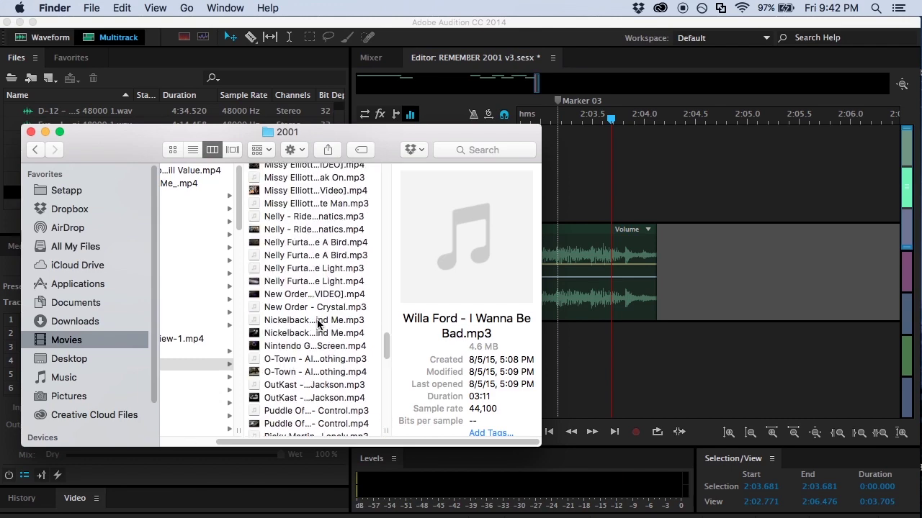
click(299, 321)
drag(299, 321, 616, 180)
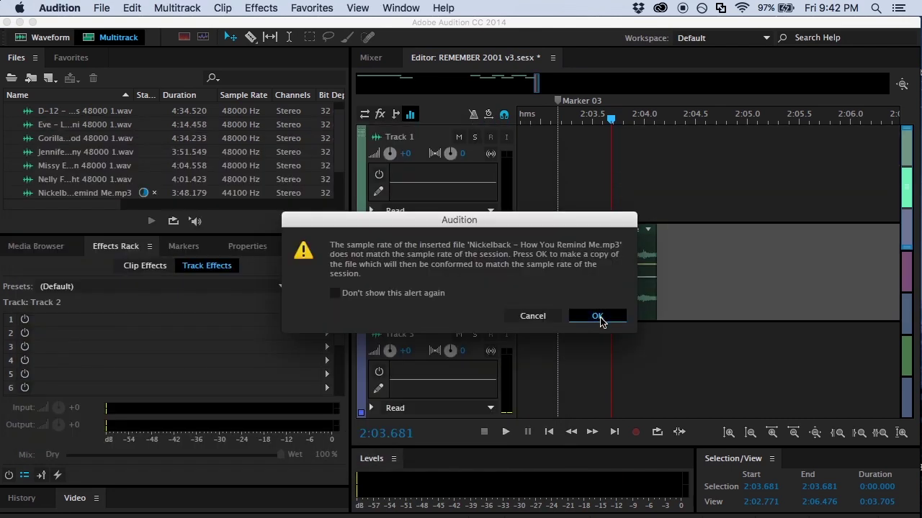
click(598, 317)
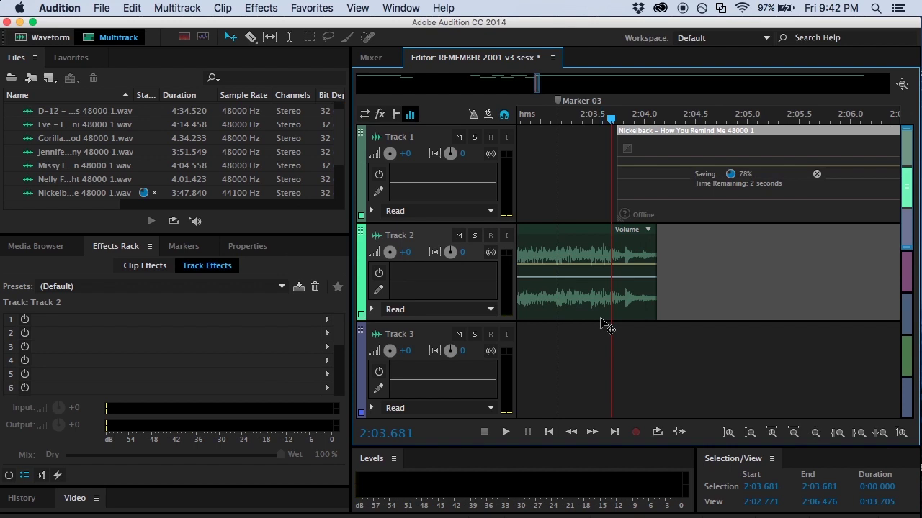
Step: Play the Nickelback clip from 2:06.257 onward to find where its section should start
click(876, 115)
key(space)
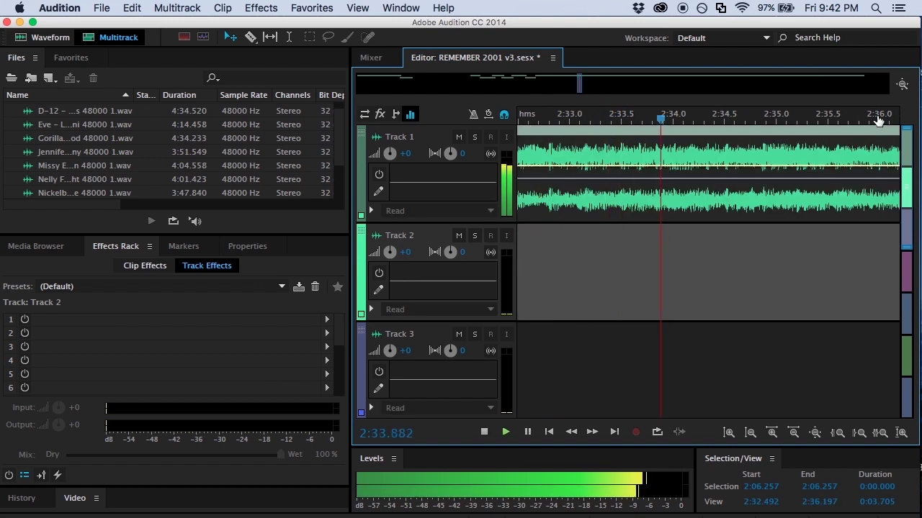
key(space)
click(723, 119)
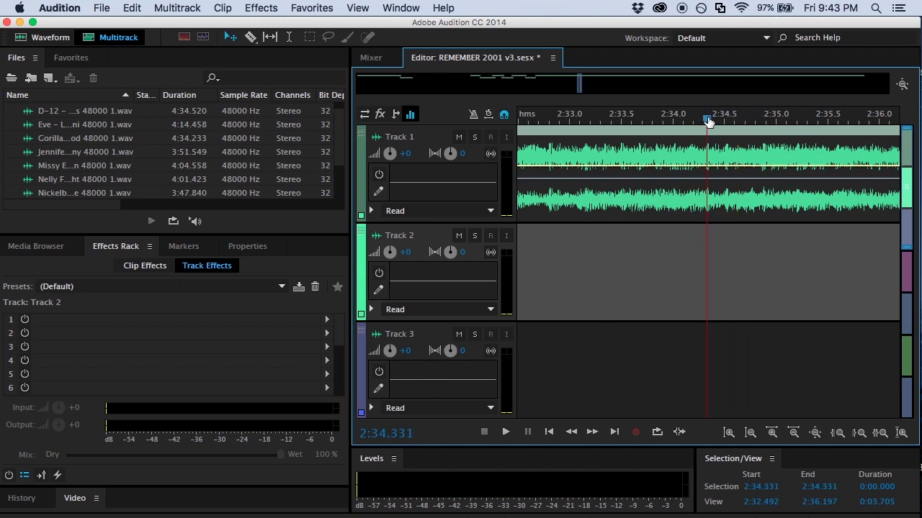
key(space)
key(space)
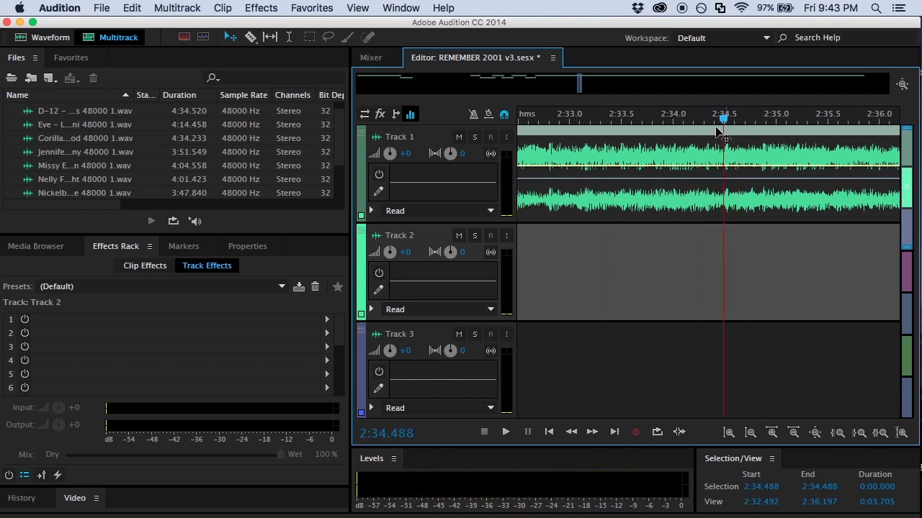
Step: Split the Nickelback clip on Track 1 at 2:34.488 and delete the part before the split
click(223, 8)
click(230, 47)
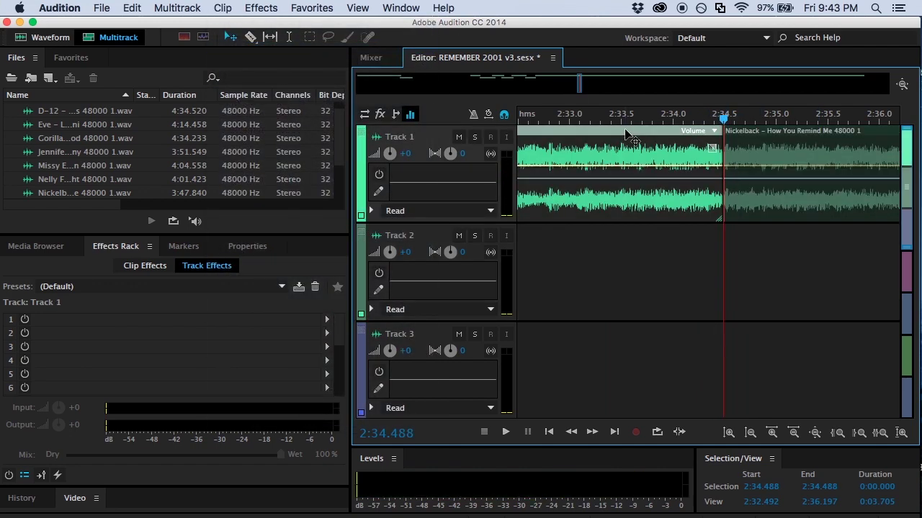
key(Delete)
Step: Move the trimmed Nickelback clip earlier on Track 1 so it starts just before Marker 03, at about 2:03.125
drag(749, 135, 685, 203)
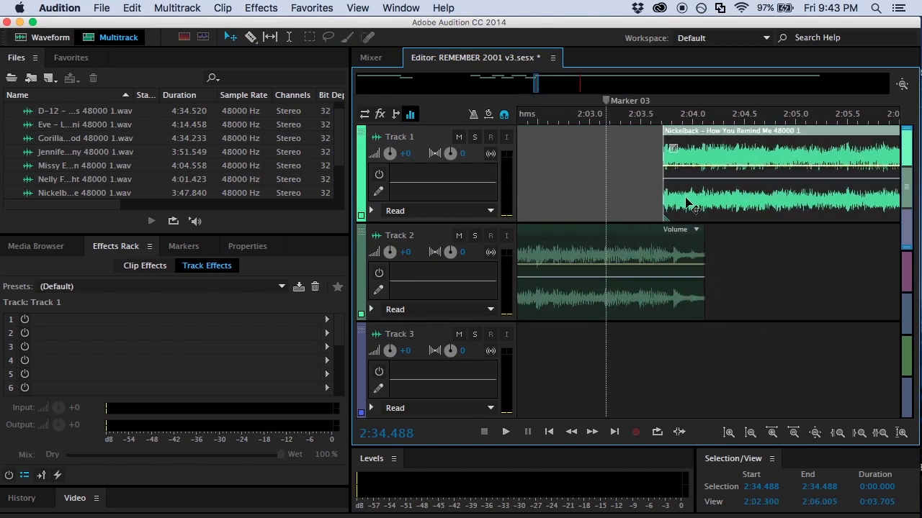
drag(697, 136, 646, 159)
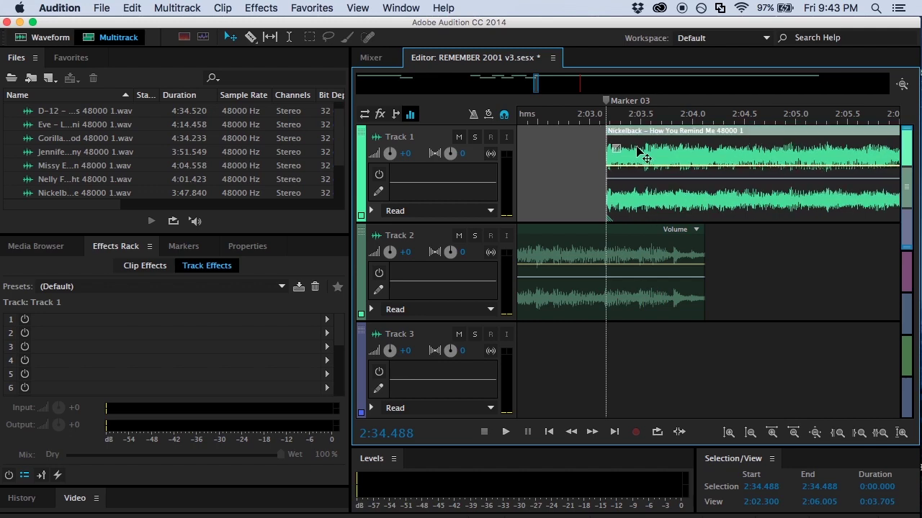
click(773, 432)
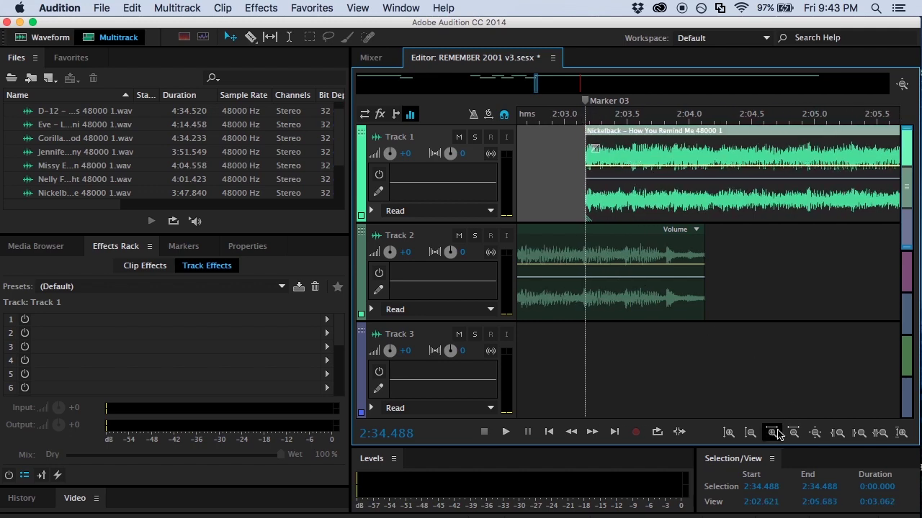
mouse_move(557, 115)
mouse_down()
mouse_move(494, 113)
mouse_move(559, 117)
mouse_up()
drag(602, 139, 539, 126)
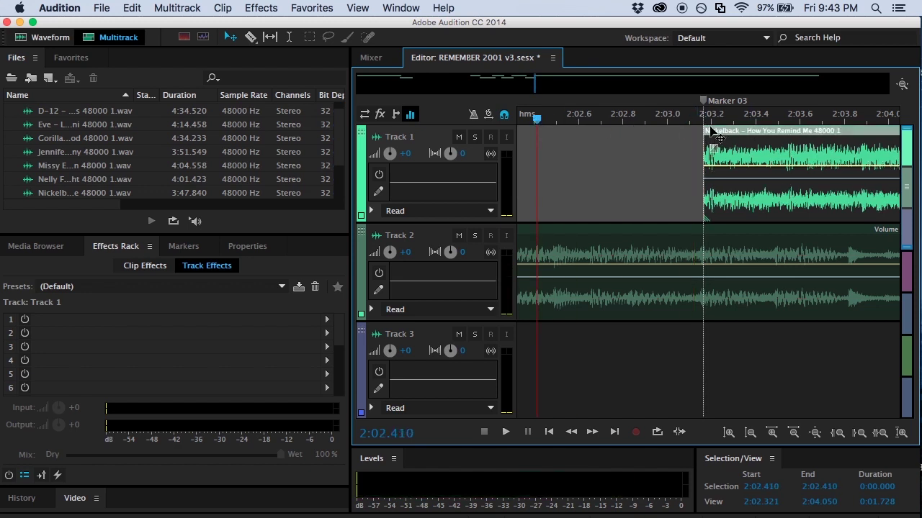
drag(710, 133, 707, 133)
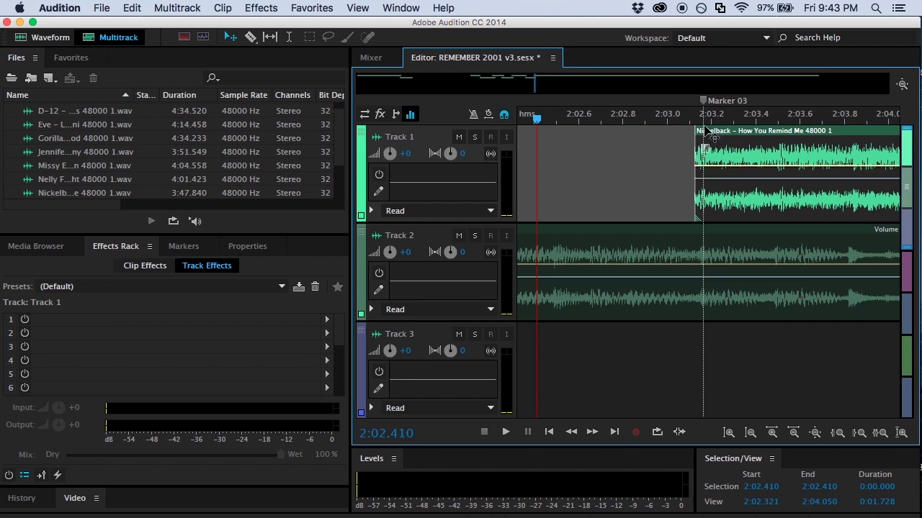
Step: Play from 2:02.410 to find the section's end, split the Nickelback clip at 2:14.340 and delete the part after it
key(space)
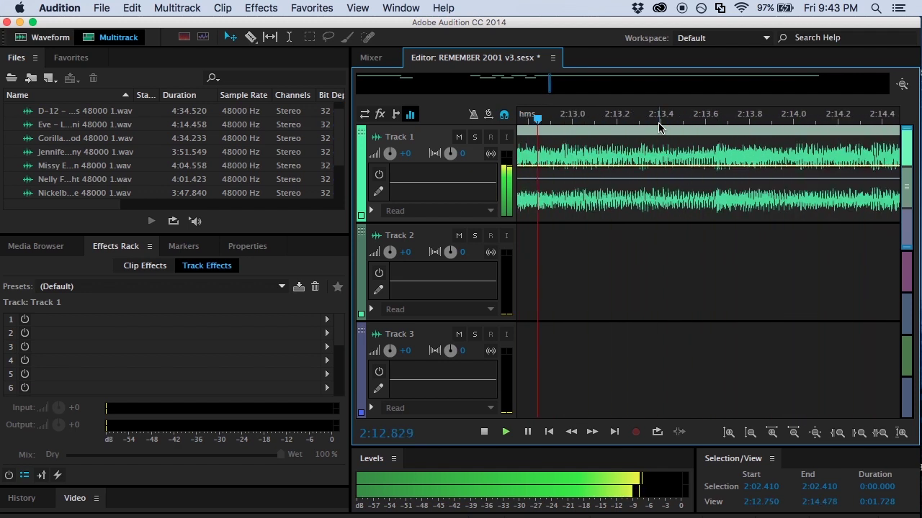
key(space)
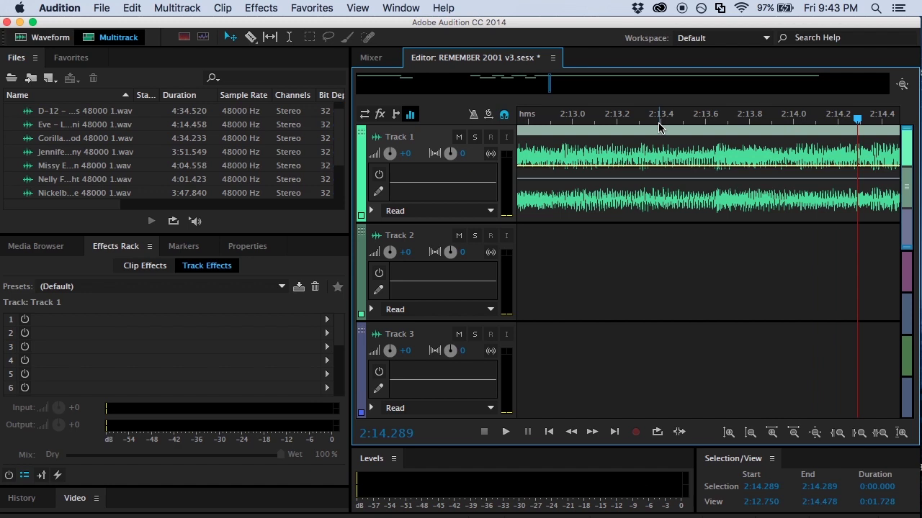
drag(855, 126, 869, 119)
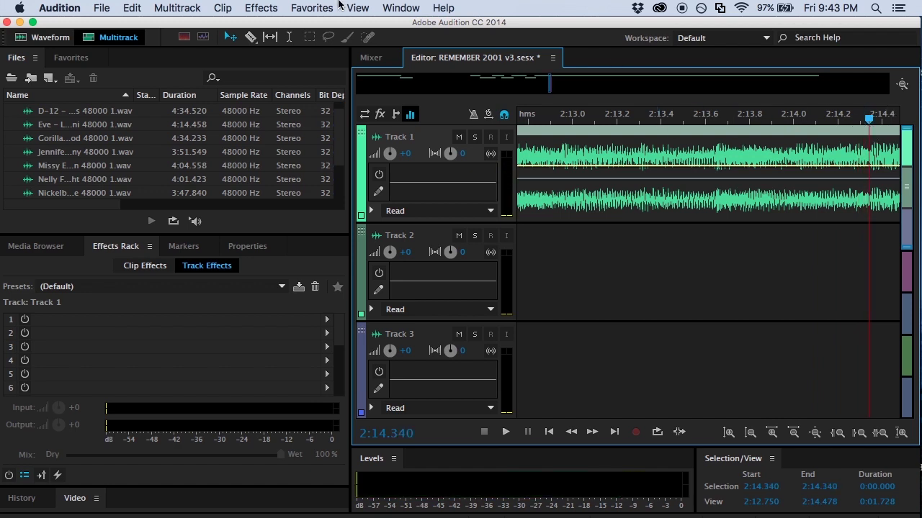
click(220, 9)
click(231, 46)
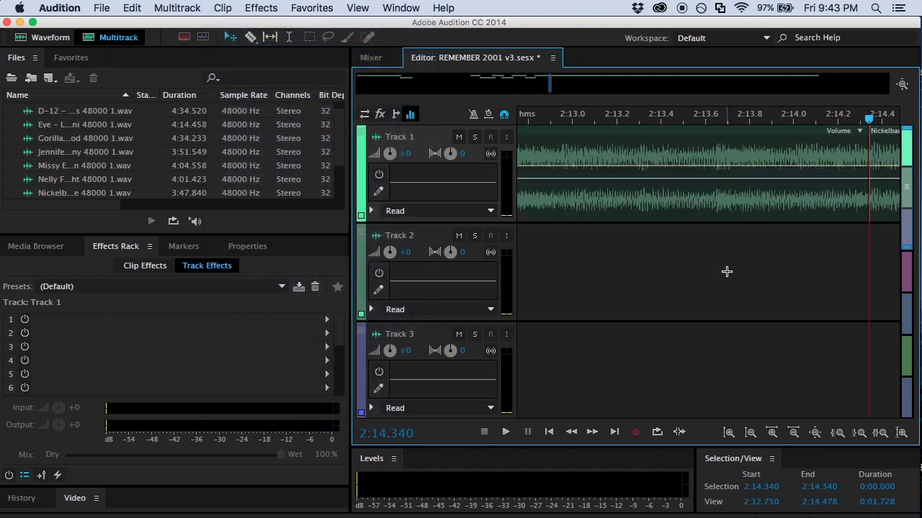
click(890, 145)
key(Delete)
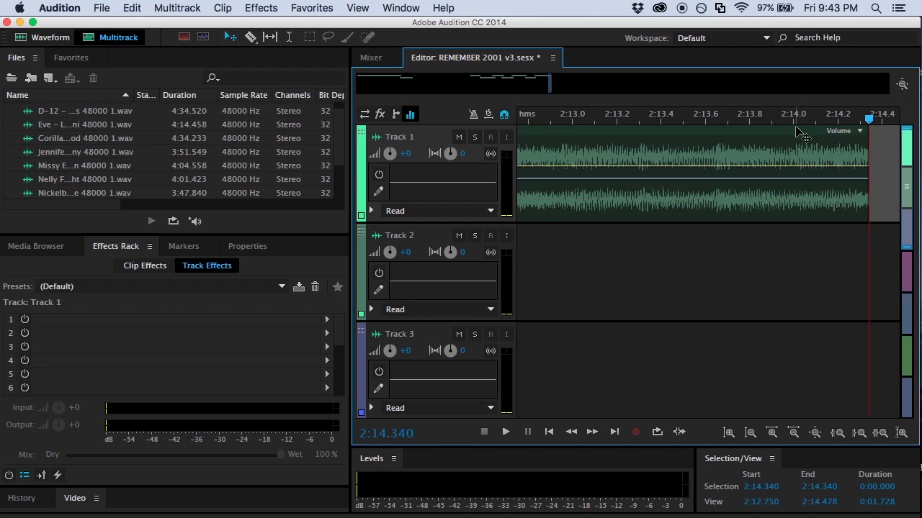
Step: Play the transition from Track 2 into the Nickelback clip repeatedly, starting around 2:02.7 to 2:02.9, to judge its timing and loudness
drag(780, 123, 590, 111)
key(space)
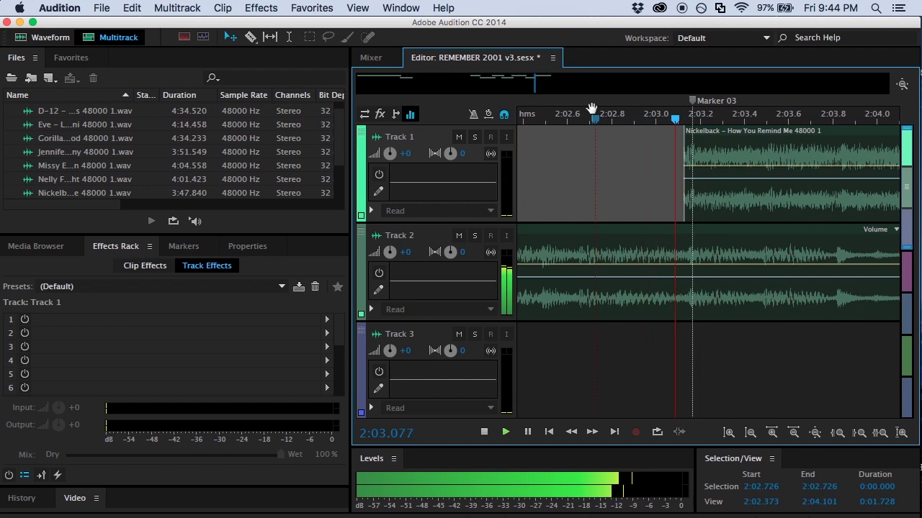
key(space)
drag(588, 123, 477, 115)
key(space)
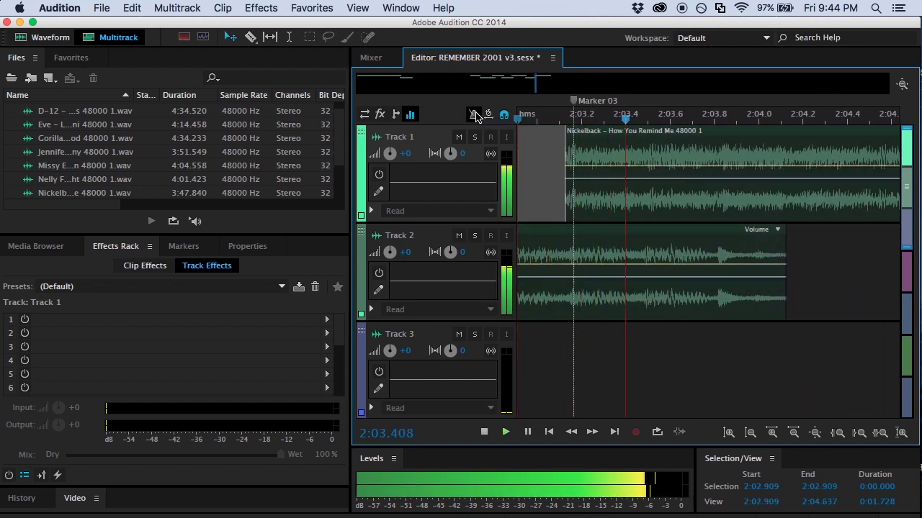
key(space)
click(542, 123)
drag(542, 120, 490, 117)
key(space)
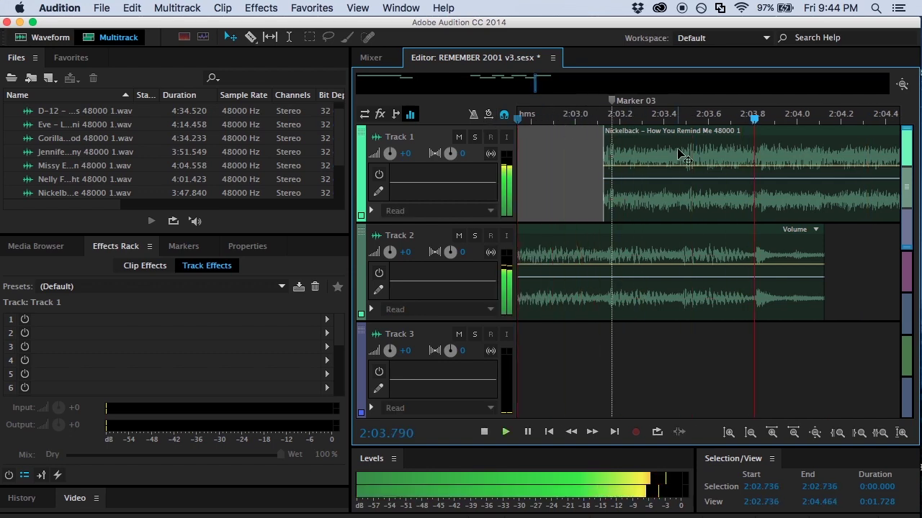
key(space)
Step: Open the Nickelback clip in the waveform editor and lower the whole file's amplitude by about 1.2 dB
click(726, 148)
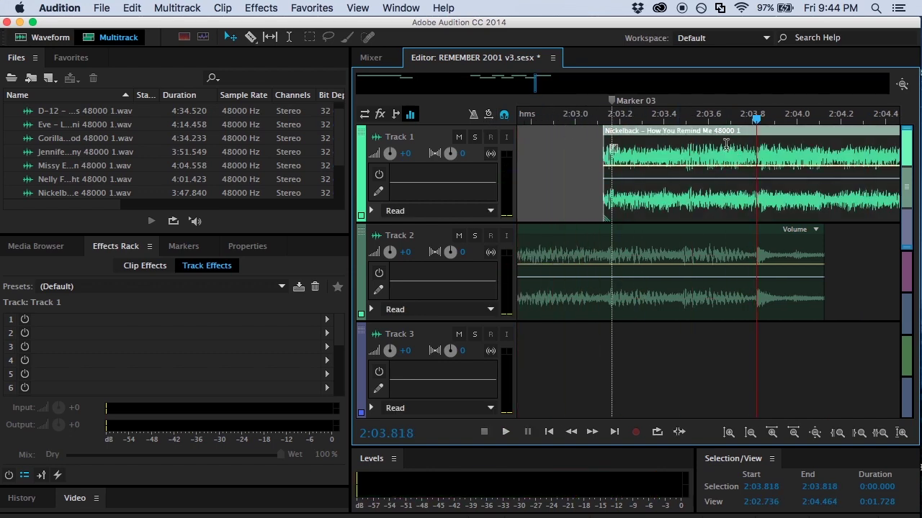
double_click(727, 145)
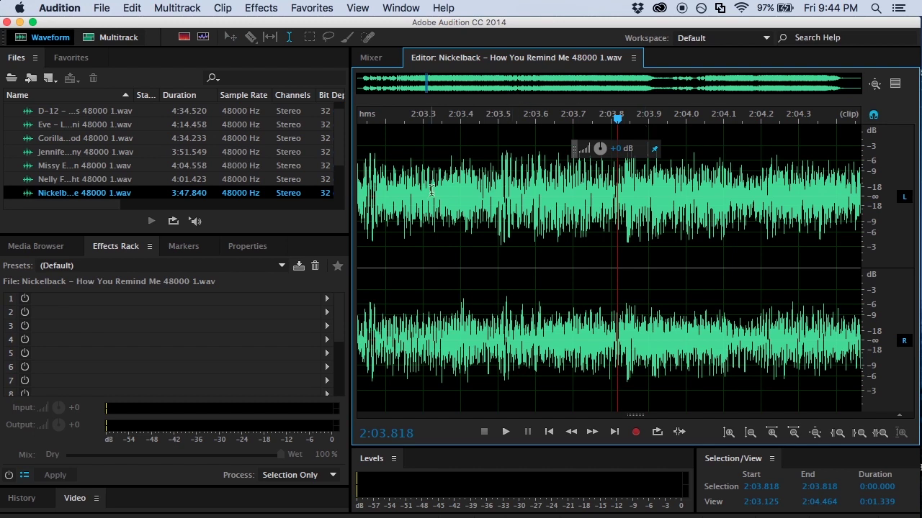
drag(600, 151, 598, 151)
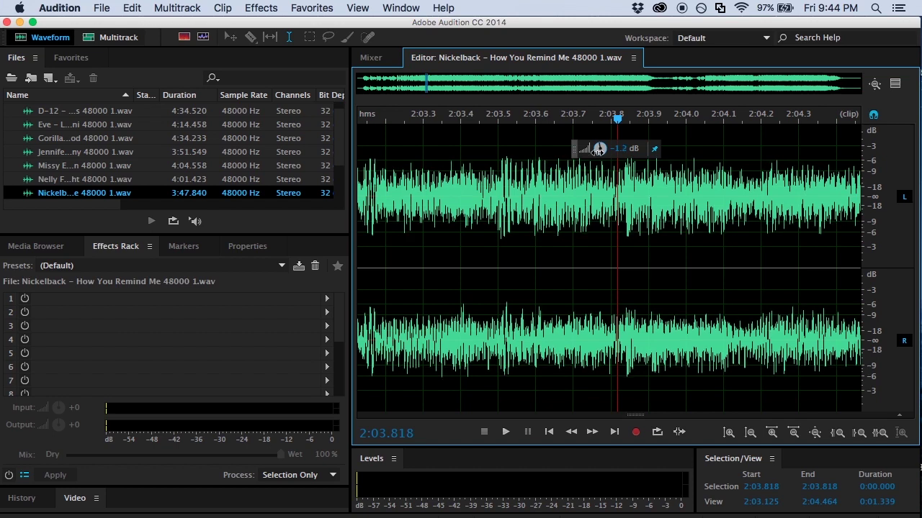
drag(599, 152, 598, 152)
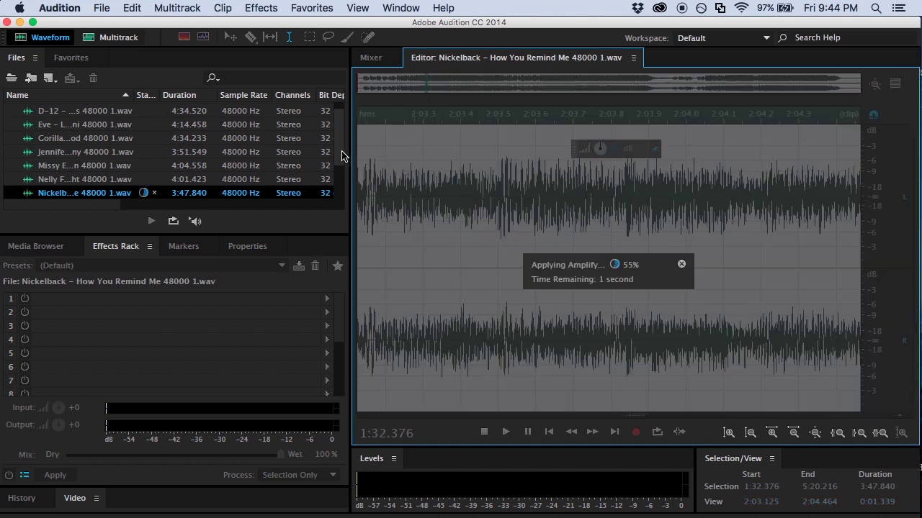
Step: Return to the REMEMBER 2001 v3.sesx multitrack session
scroll(340, 156, down, 1)
scroll(340, 167, down, 4)
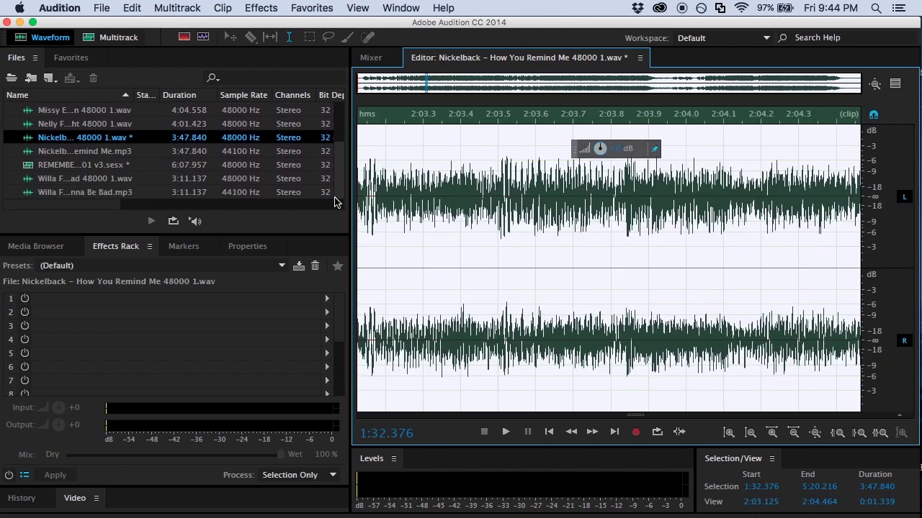
click(115, 166)
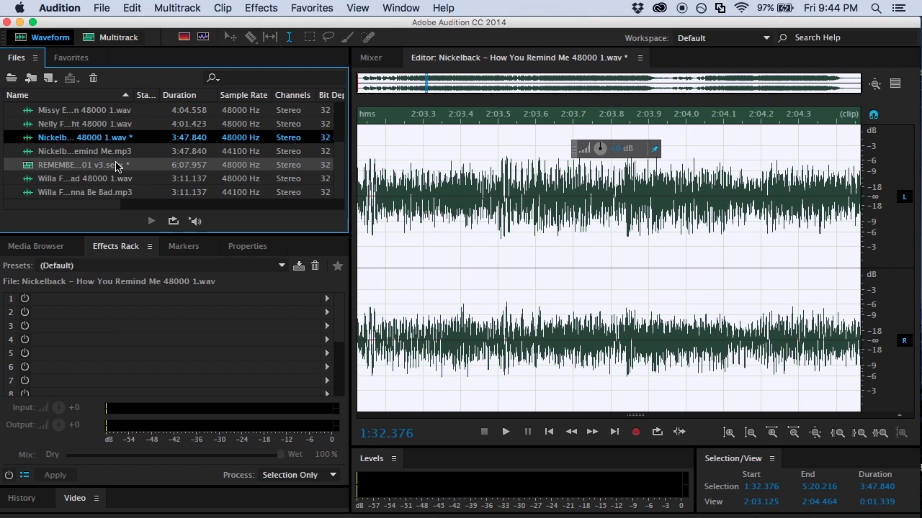
double_click(116, 166)
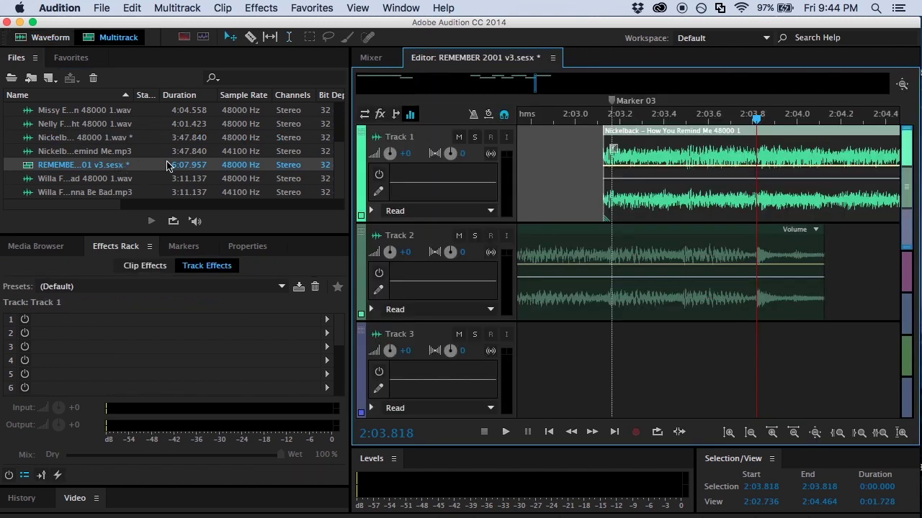
Step: Play through the end of the Nickelback section, extend the clip's end to about 2:14.69 and check the new ending
click(530, 121)
key(space)
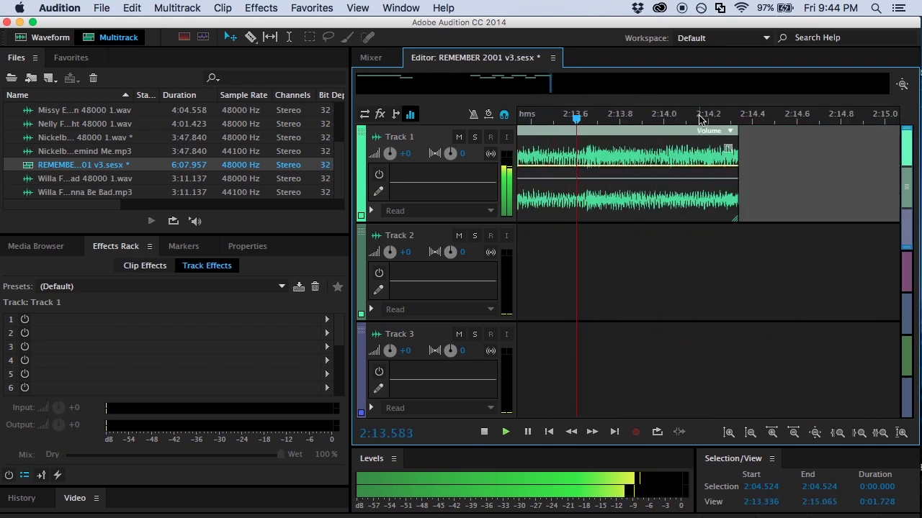
key(space)
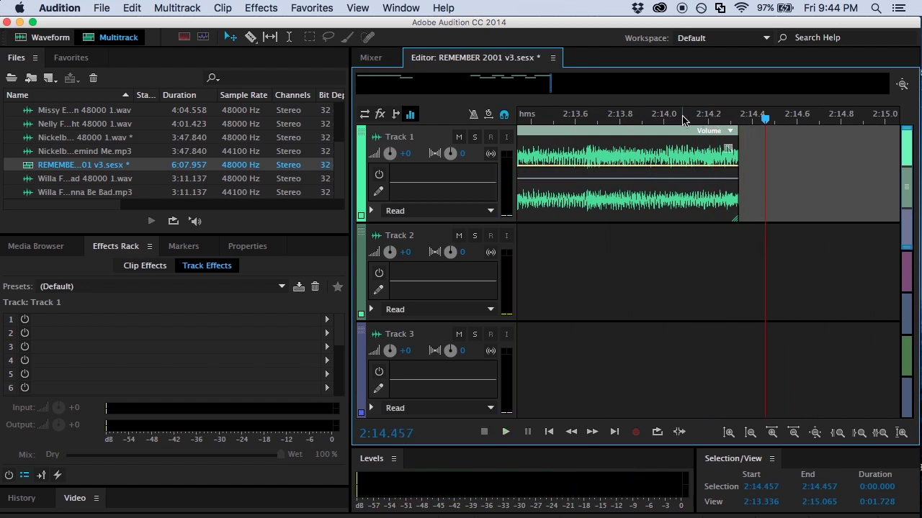
drag(741, 145, 816, 150)
click(692, 118)
key(space)
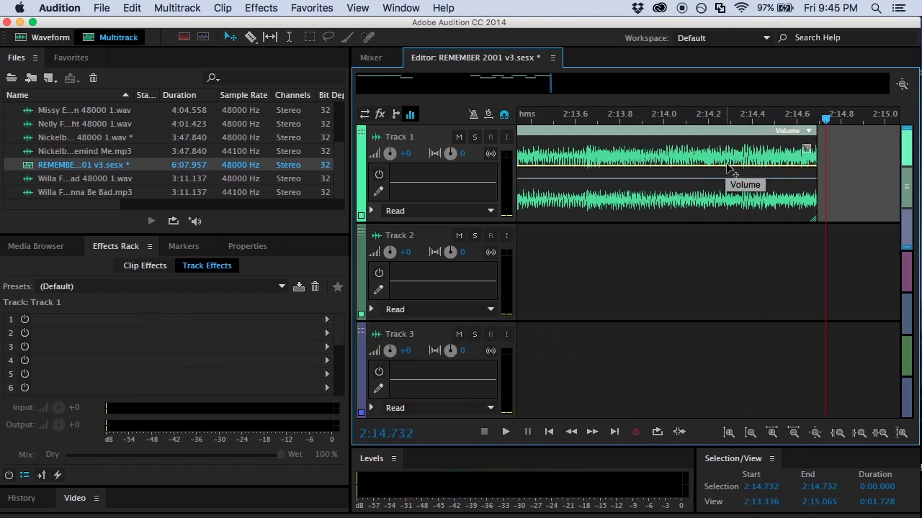
Step: Try a fade-out on the end of the Nickelback clip, play it from 2:14.052 and undo the fade
drag(806, 147, 725, 149)
click(676, 121)
key(space)
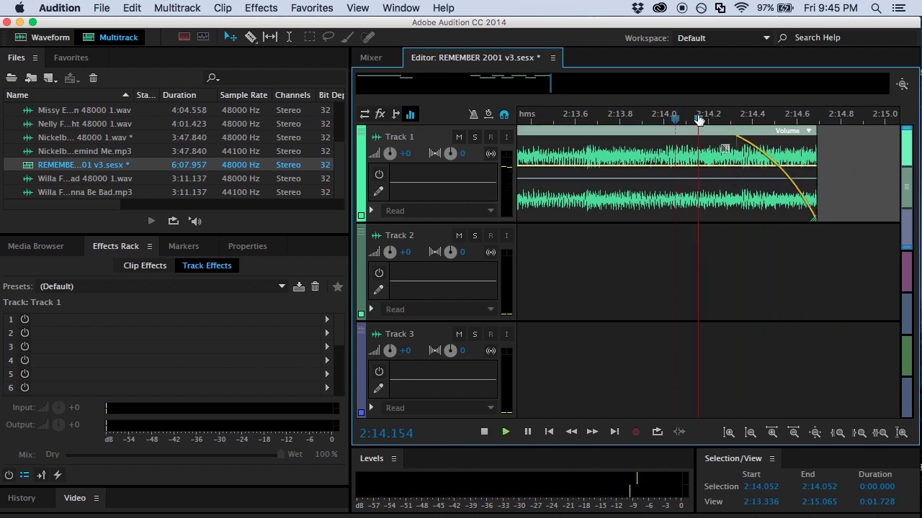
click(702, 118)
key(super+z)
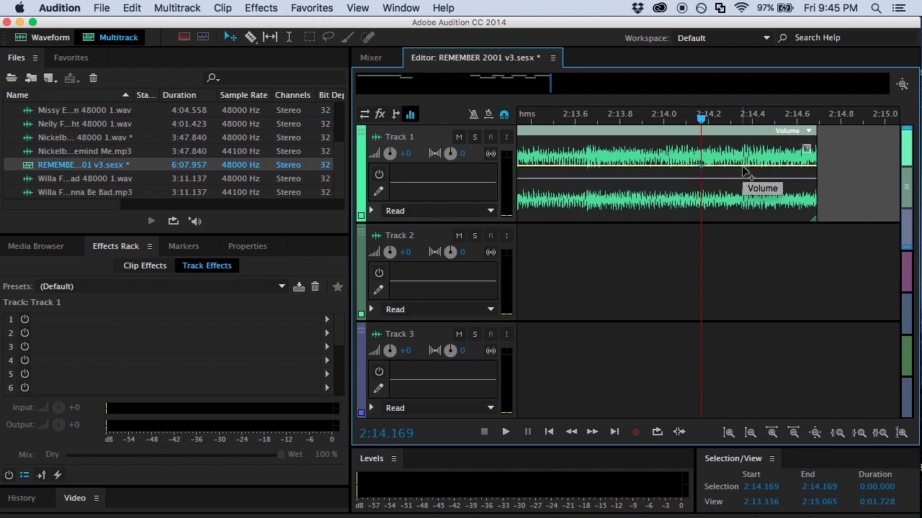
Step: Try a volume envelope drop on the Nickelback clip from about 2:14.17 to 2:14.38, play it and undo the drop
drag(743, 165, 749, 198)
key(space)
key(space)
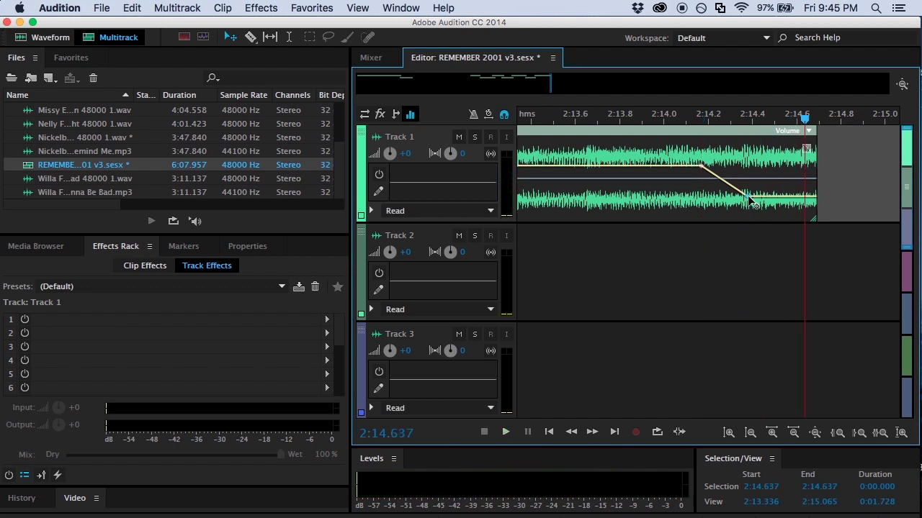
key(super+z)
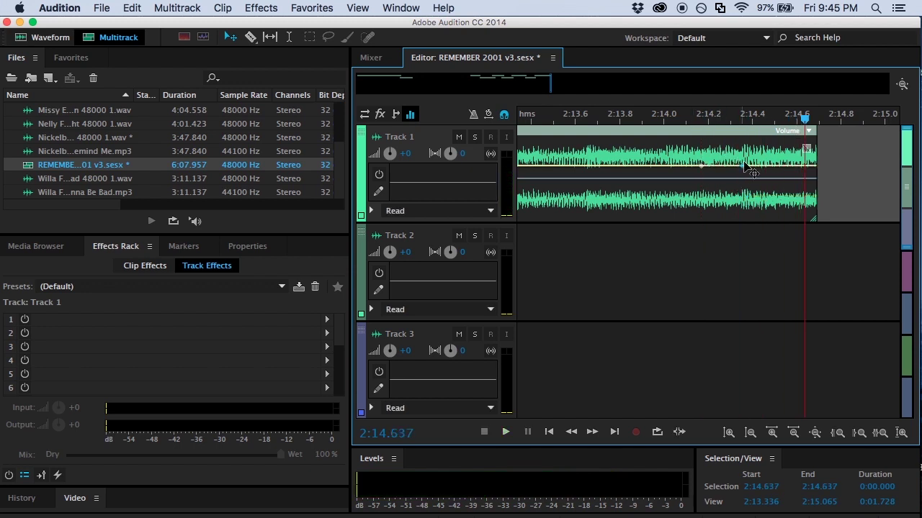
Step: Lower the Nickelback clip's volume envelope from about 2:14.33 to 2:14.44 and play the ending to check it
drag(749, 171, 761, 196)
click(701, 121)
key(space)
click(629, 124)
click(626, 119)
key(space)
key(space)
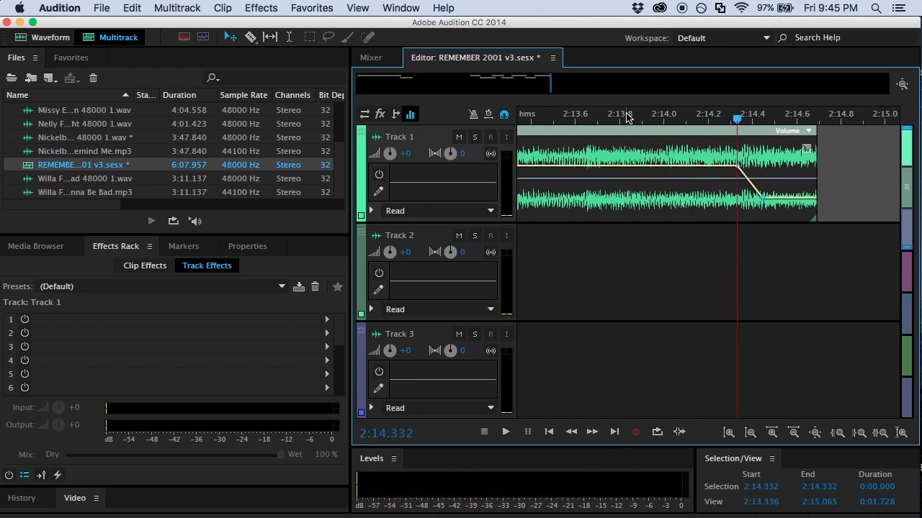
Step: Add a marker at 2:14.369 near the end of the Nickelback clip
key(space)
click(746, 120)
click(745, 120)
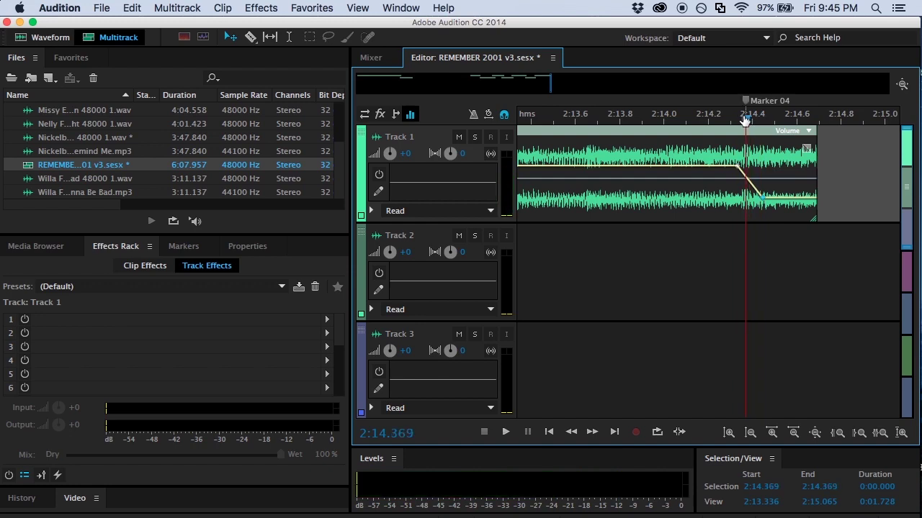
Step: Play the Joe - Stutter clip from 2:52.209, split it at 2:57.540 and delete the part after the split
click(40, 515)
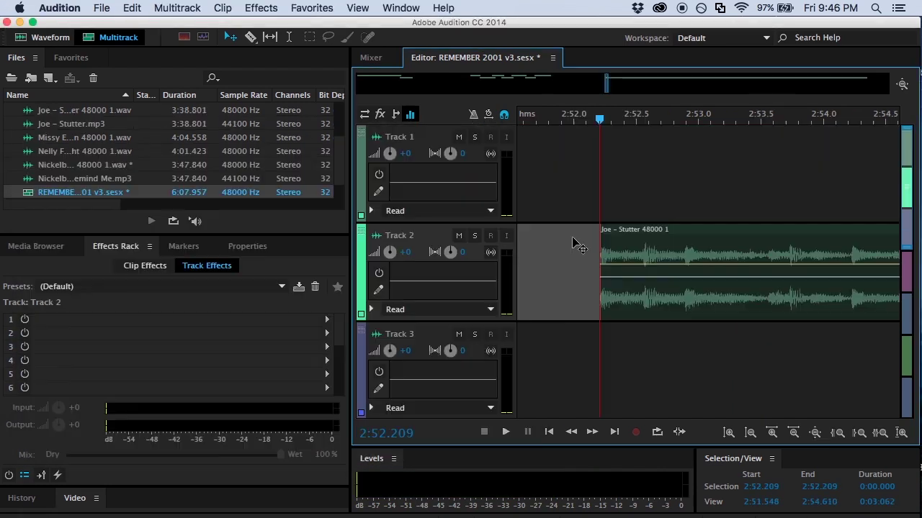
key(space)
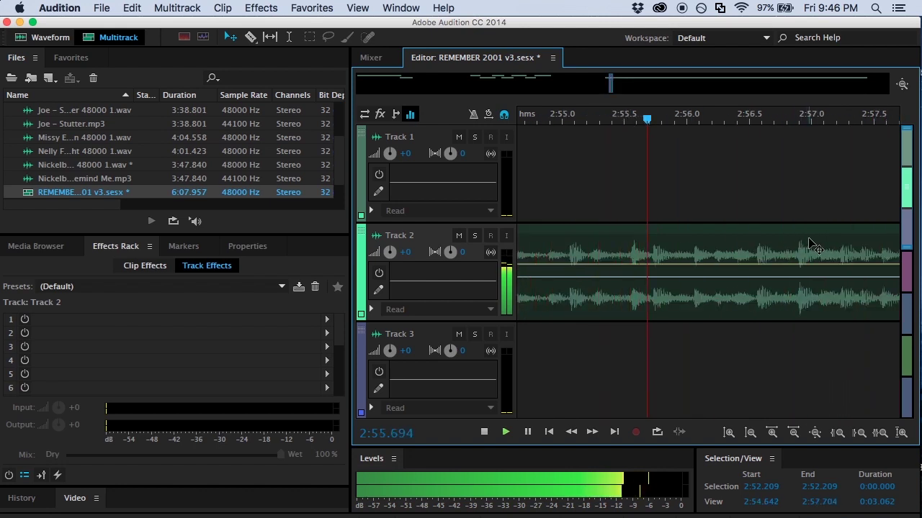
key(space)
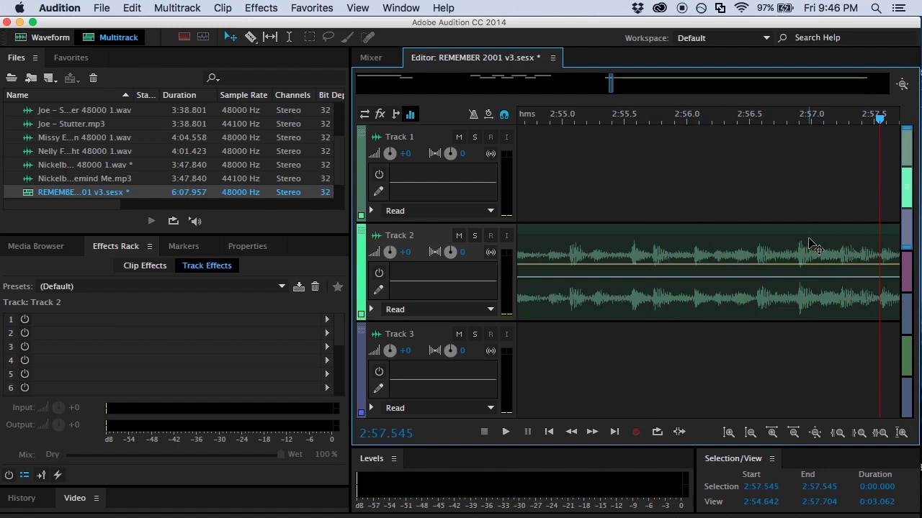
drag(879, 118, 878, 120)
click(222, 8)
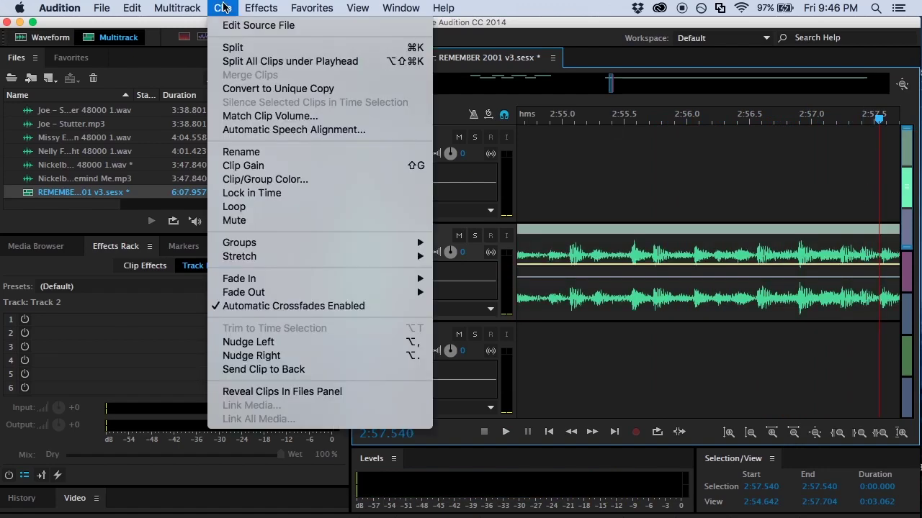
click(237, 45)
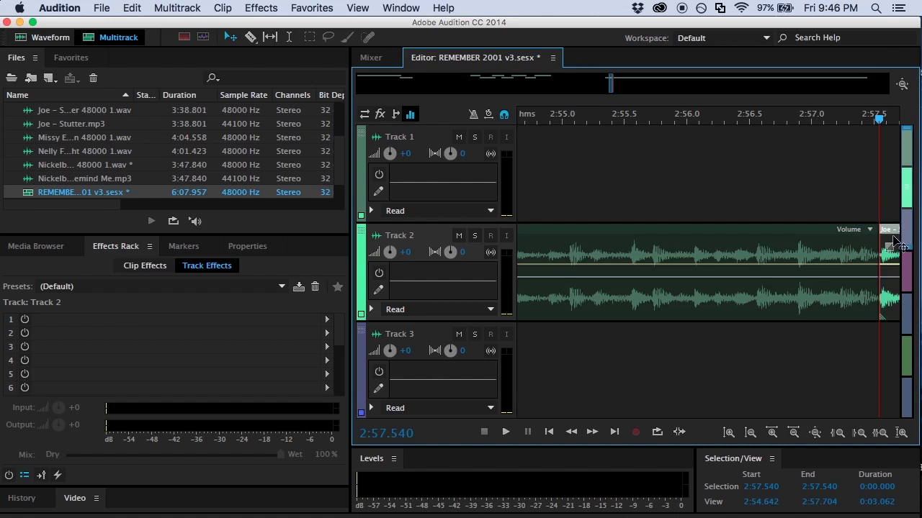
key(Delete)
Step: Move the Joe - Stutter clip on Track 2 to start where the Nickelback clip ends and play the transition from 2:13.172
drag(542, 124, 673, 124)
drag(738, 289, 727, 289)
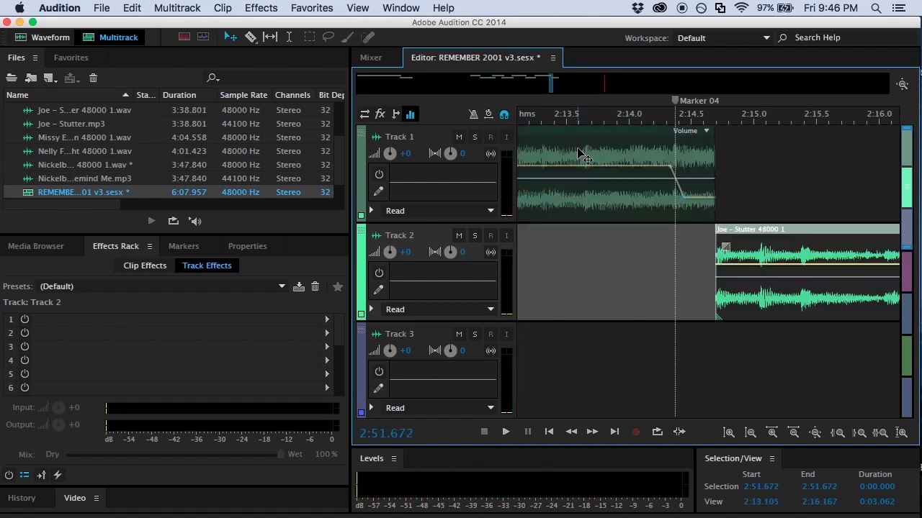
click(527, 121)
key(space)
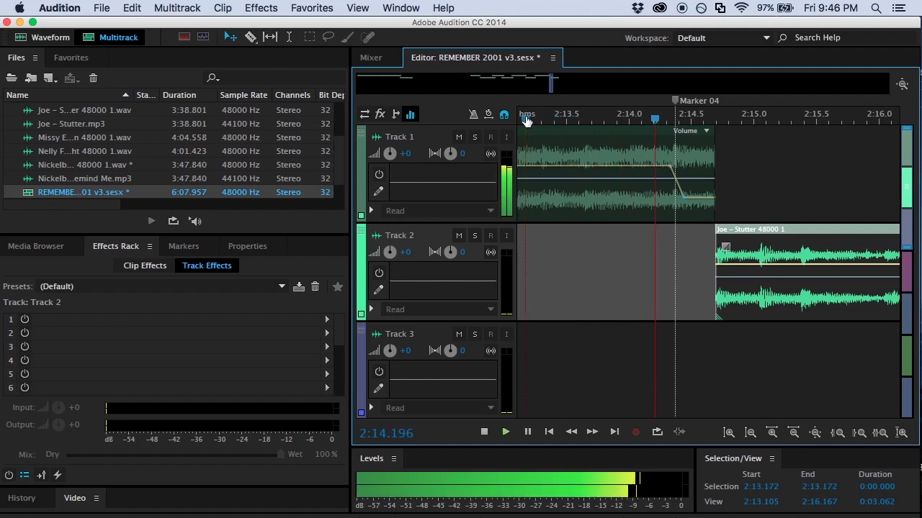
key(space)
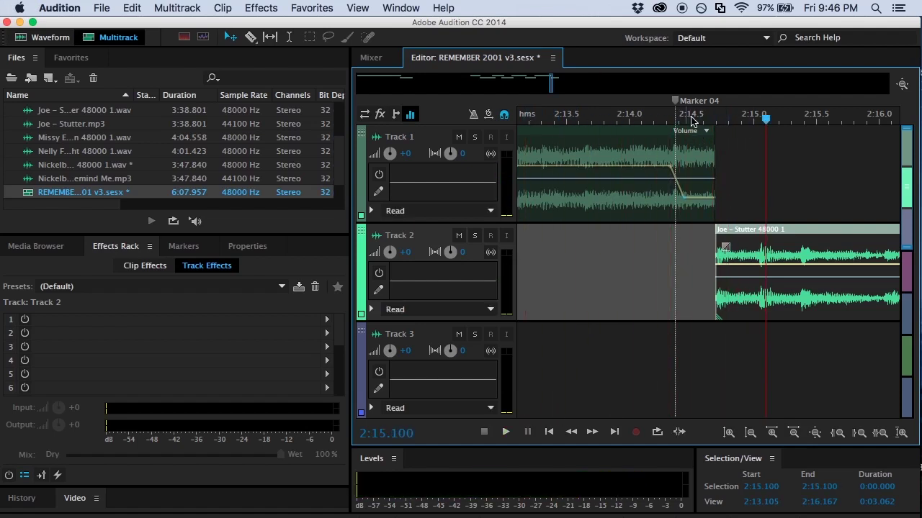
Step: Try aligning the start of the Joe - Stutter clip with Marker 04, nudging it slightly earlier to about 2:14.34
drag(735, 229, 695, 229)
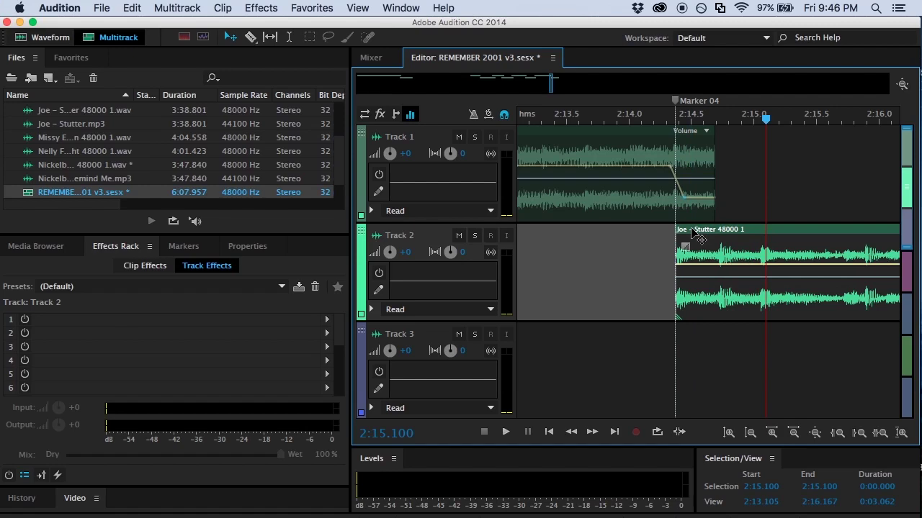
click(688, 230)
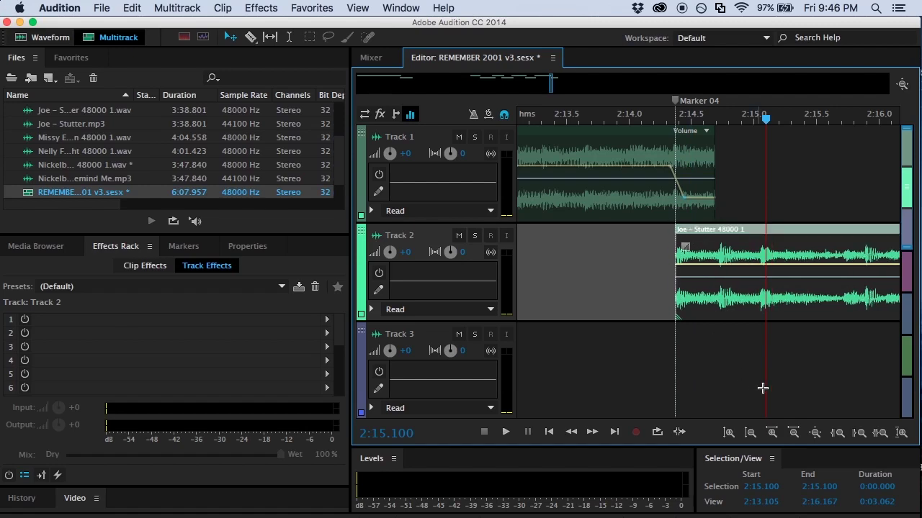
click(772, 435)
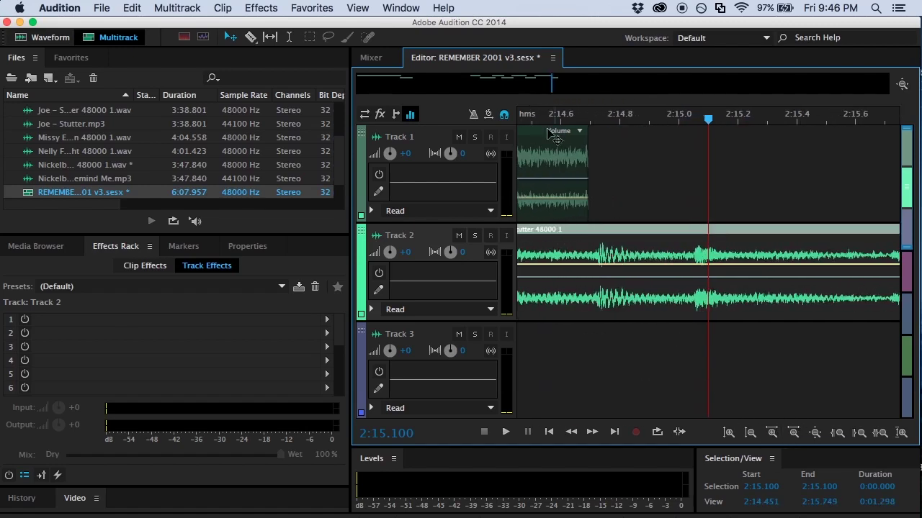
mouse_move(539, 124)
mouse_down()
mouse_move(494, 123)
mouse_move(524, 124)
mouse_up()
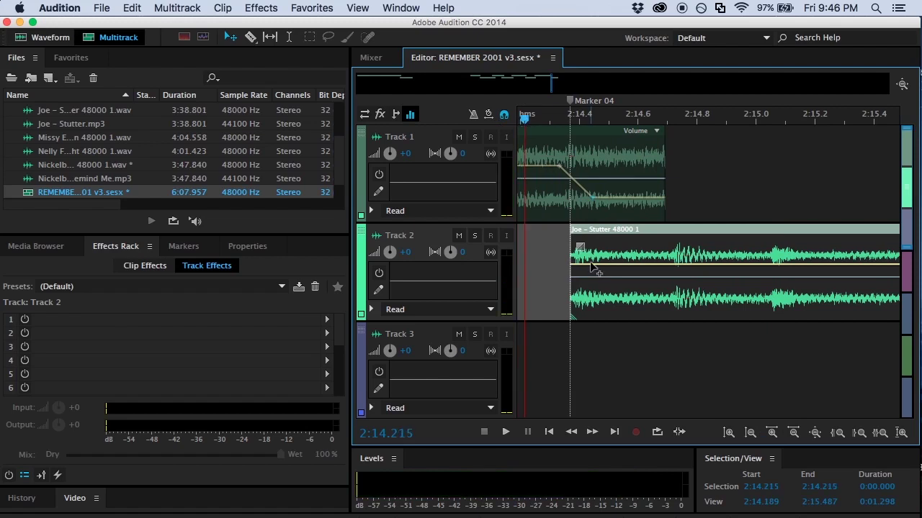
drag(587, 233, 579, 232)
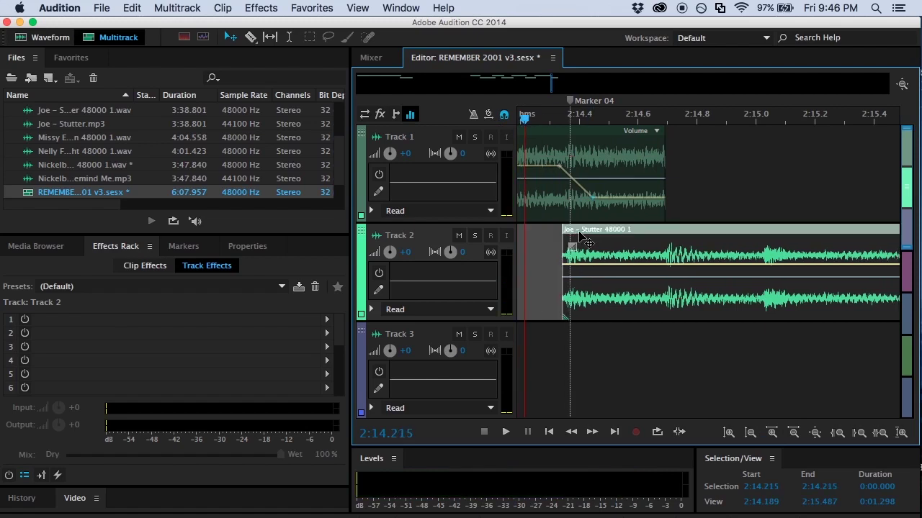
Step: Play the Nickelback to Joe - Stutter transition from 2:14.215 and again from 2:13.001 to judge the timing
key(space)
drag(576, 123, 339, 122)
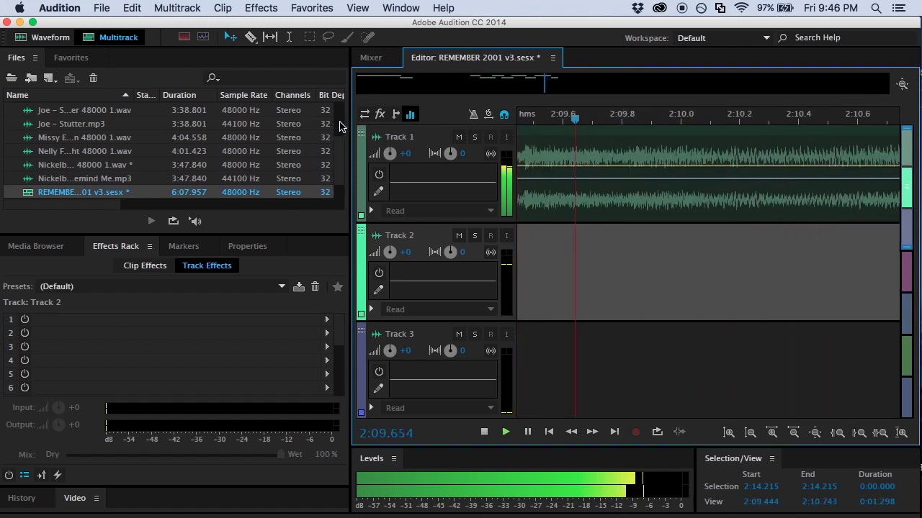
click(793, 432)
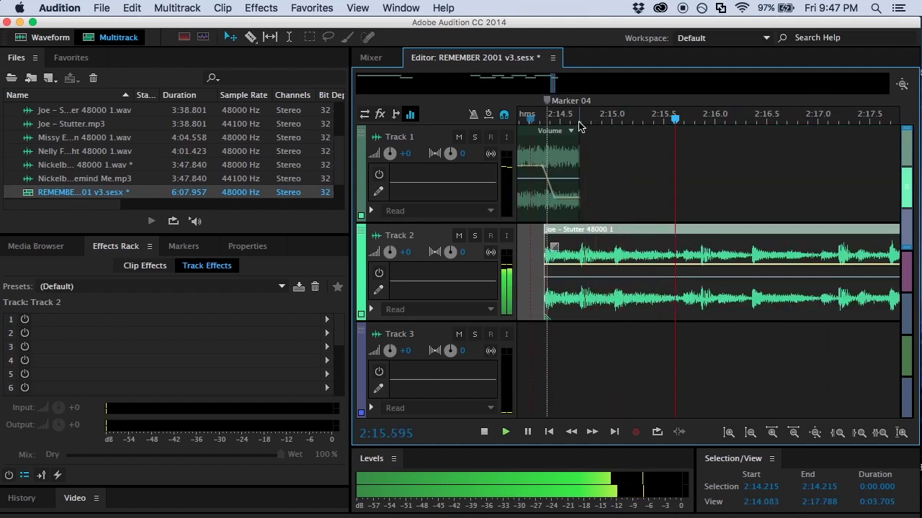
key(space)
drag(570, 125, 500, 121)
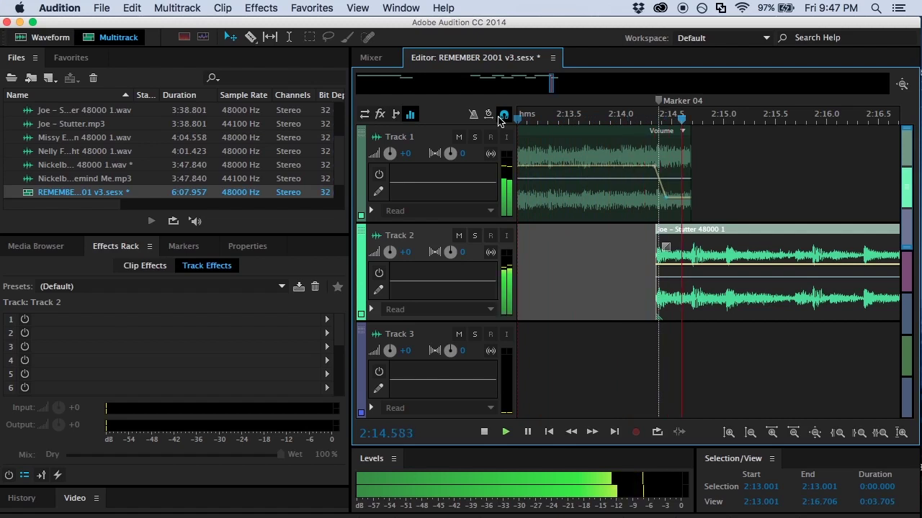
key(space)
Step: Move the Joe - Stutter clip earlier to start at about 2:14.0 and play the overlap with the Nickelback clip from 2:13.613
drag(656, 246, 621, 250)
click(609, 151)
click(580, 121)
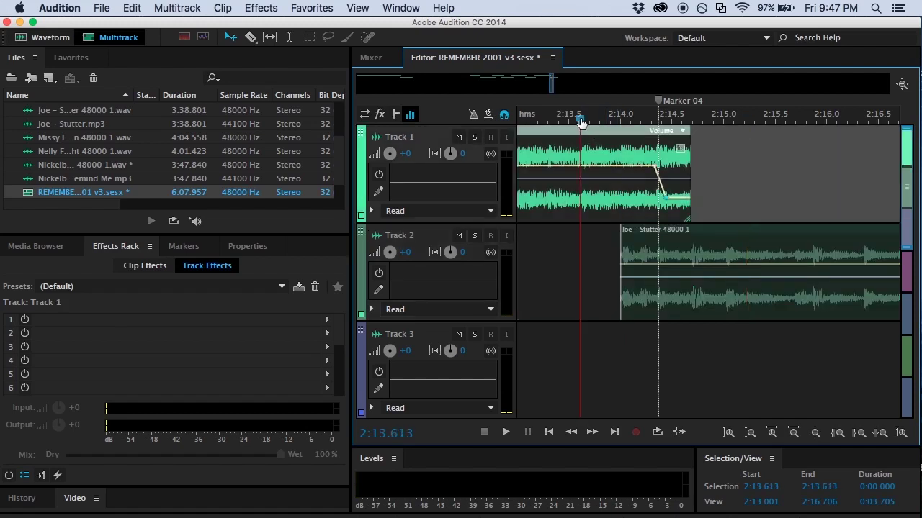
key(space)
drag(582, 121, 504, 121)
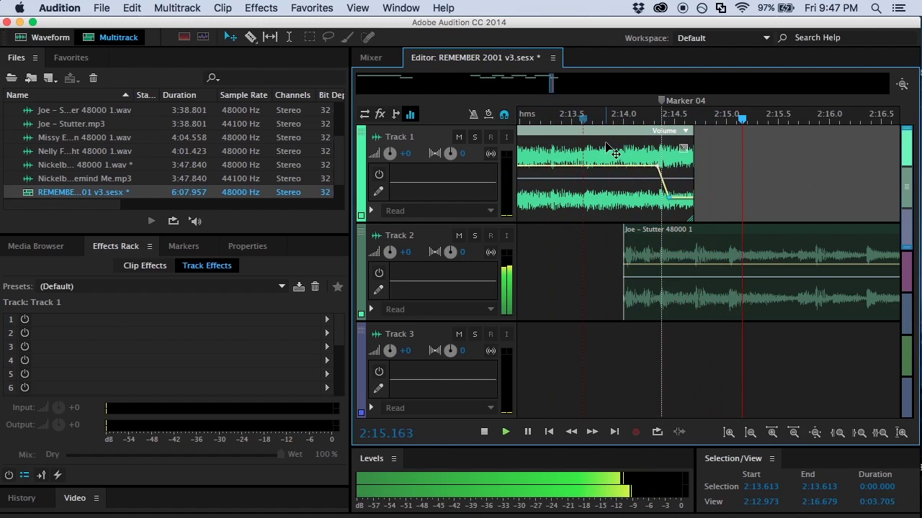
key(space)
click(614, 122)
key(space)
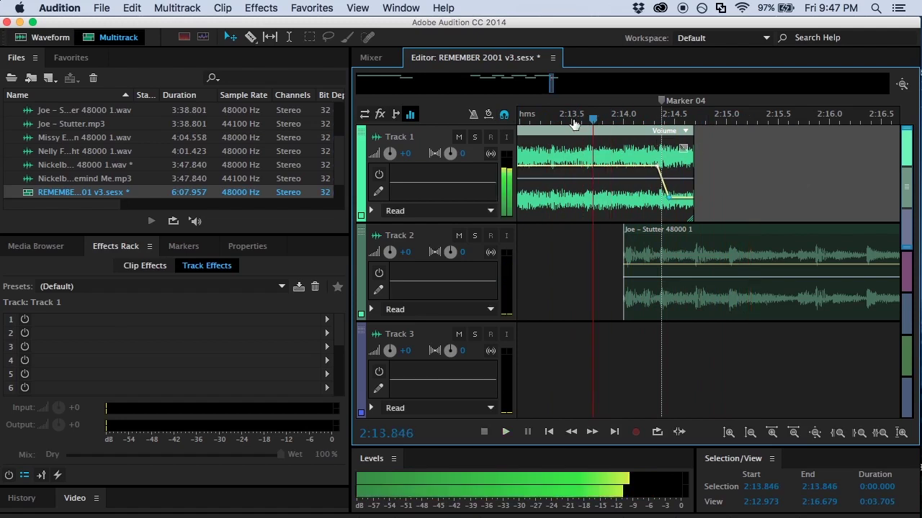
click(561, 121)
key(space)
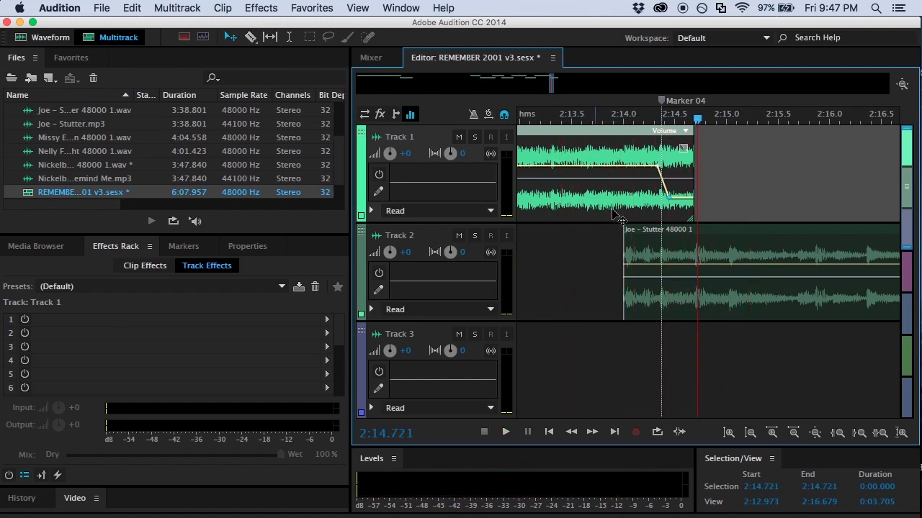
Step: Lower the Joe - Stutter clip's opening volume envelope to -1.7 dB before Marker 04 and add a short fade-out at its end, checking by playback
click(661, 268)
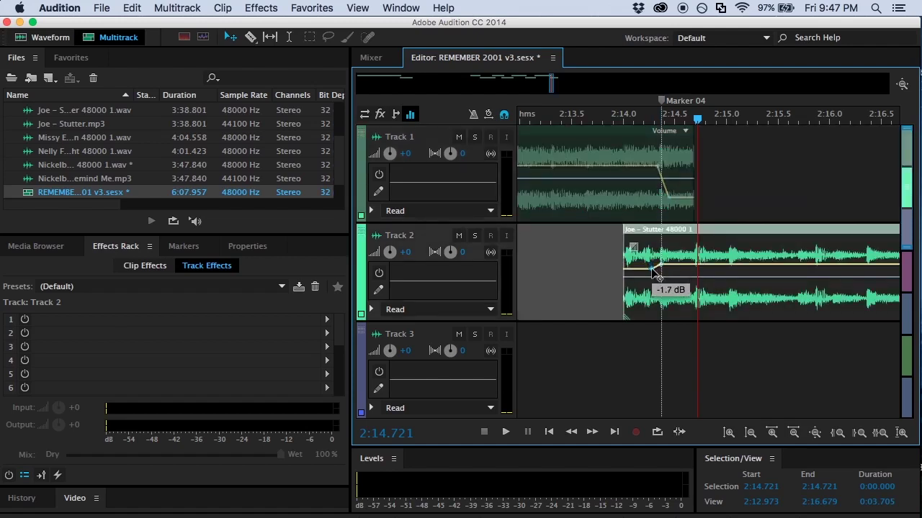
key(space)
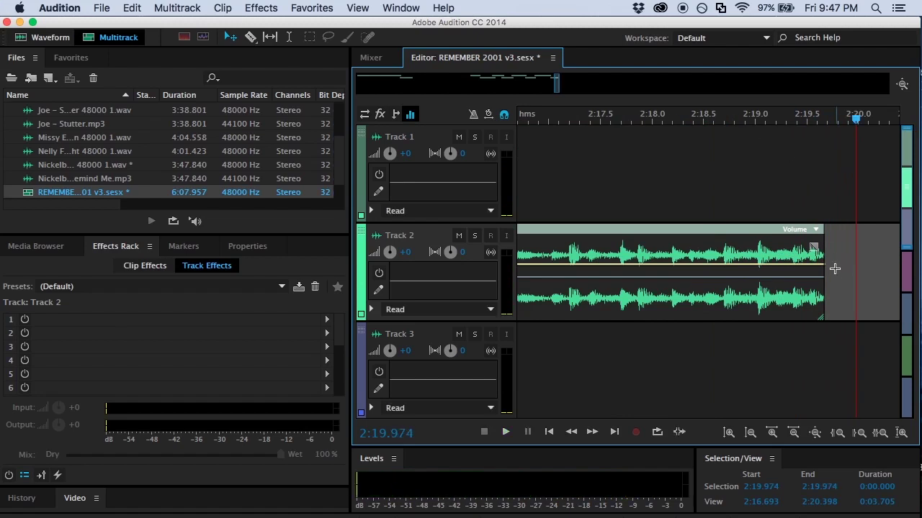
drag(816, 250, 805, 248)
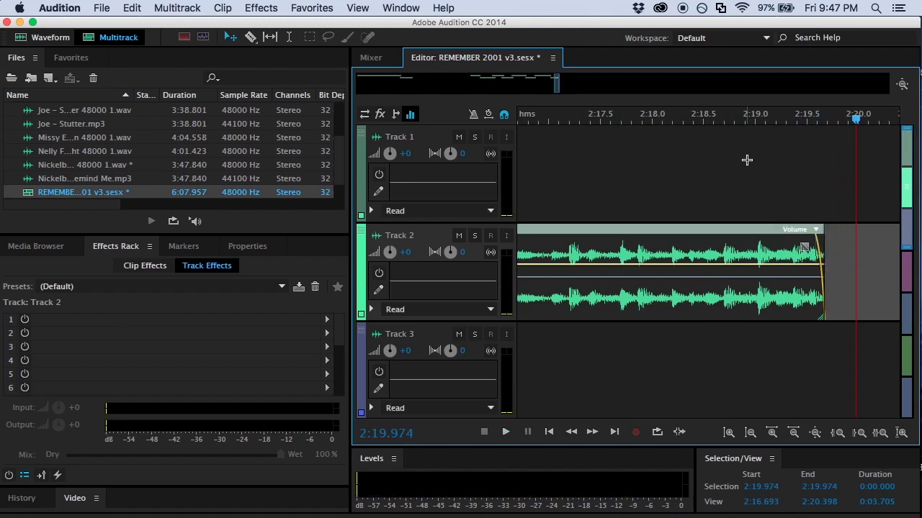
click(739, 119)
key(space)
key(space)
key(space)
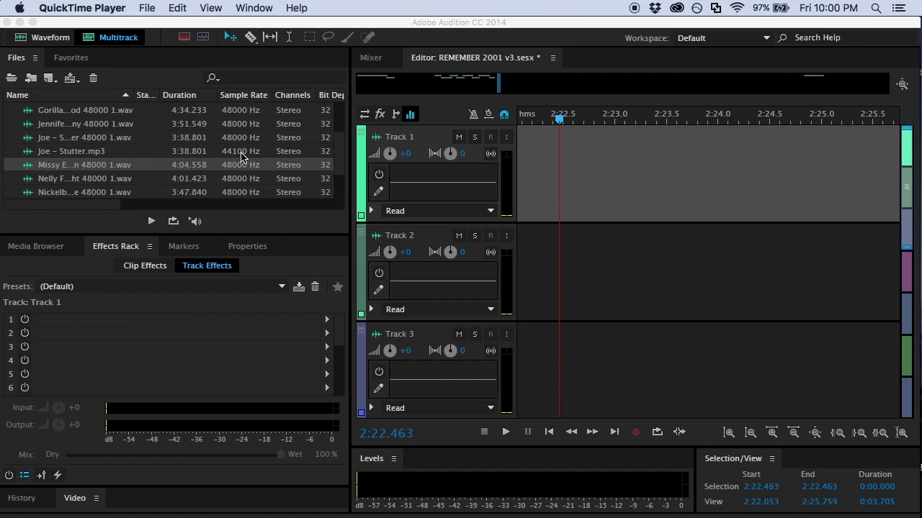
Step: Insert the Missy Elliott - Get Ur Freak On 48000 1.wav file on Track 1 at about 2:22.5
click(109, 170)
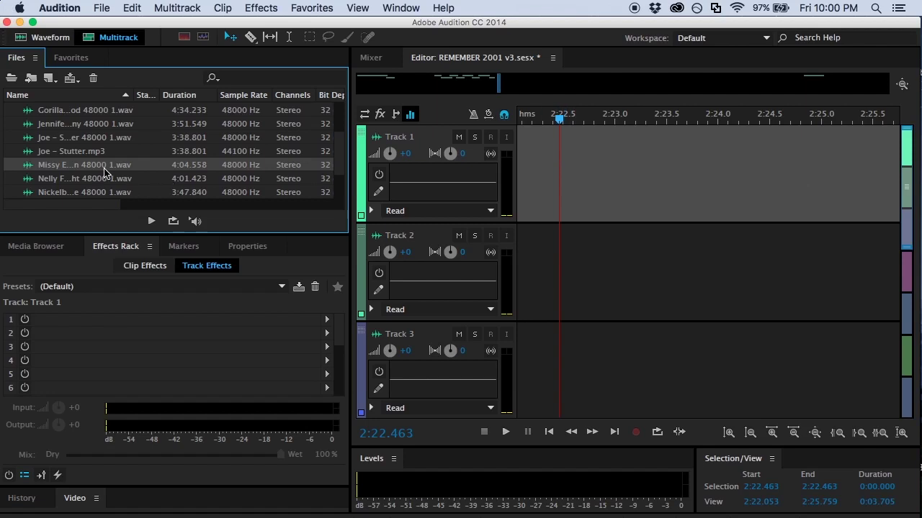
drag(103, 170, 569, 206)
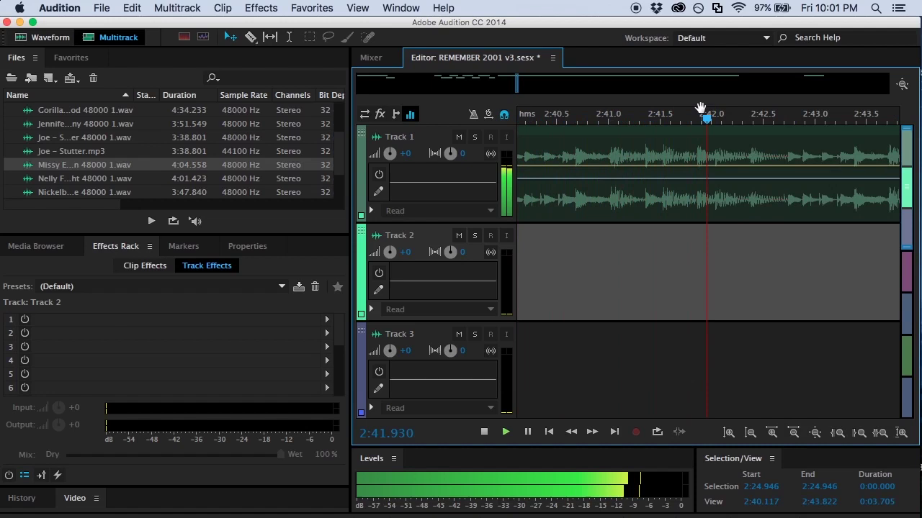
Step: Split the Get Ur Freak On clip at 2:40.979 and delete the part before the split
click(604, 121)
click(608, 121)
click(607, 122)
click(605, 123)
click(606, 124)
key(space)
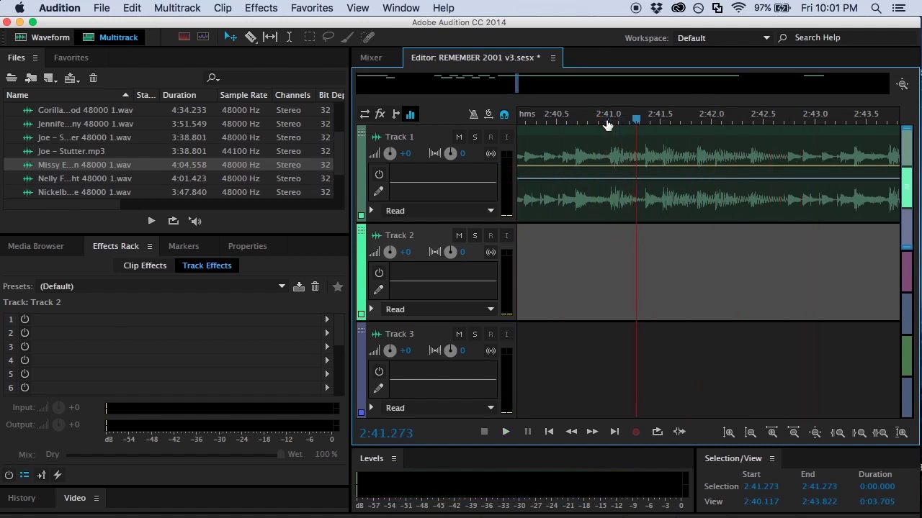
click(633, 199)
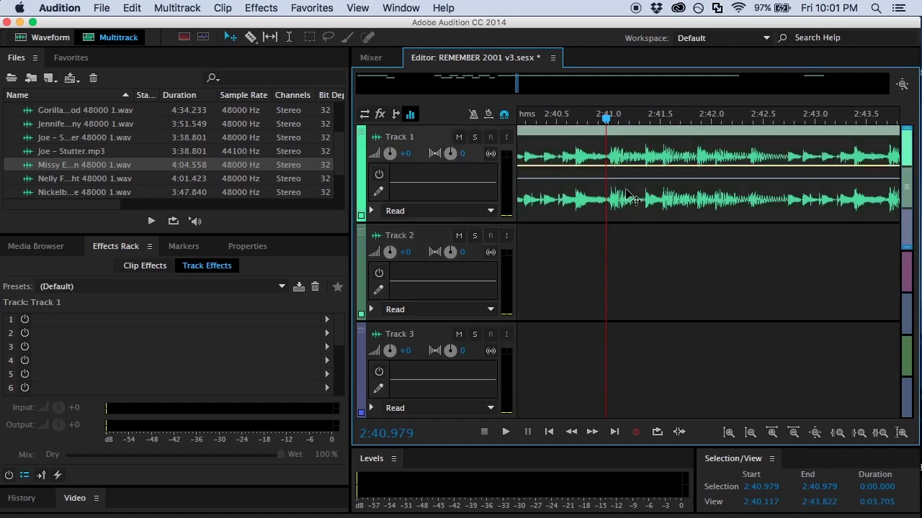
click(225, 8)
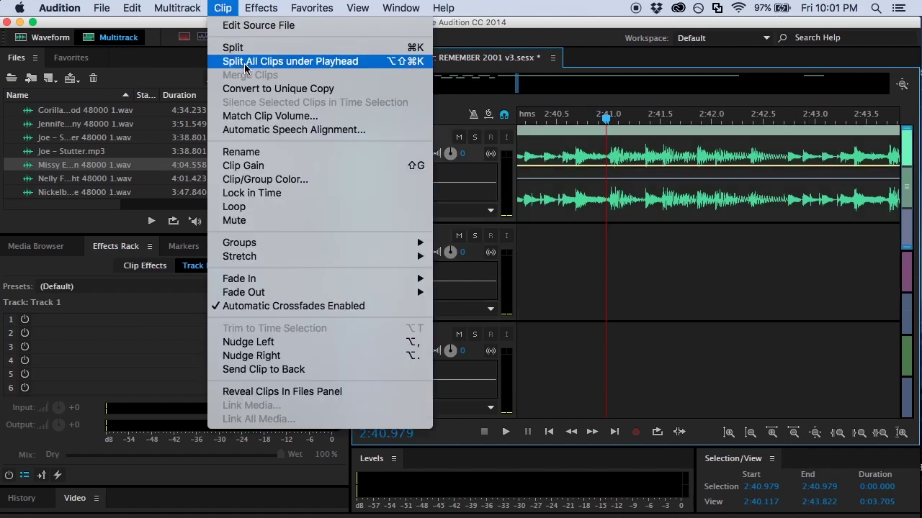
click(241, 45)
click(560, 143)
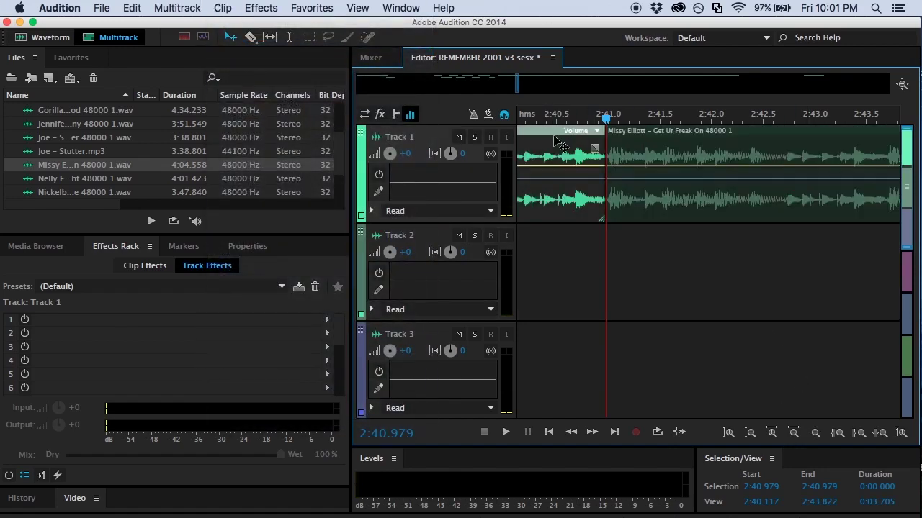
key(Delete)
Step: Play the trimmed Get Ur Freak On clip to find the phrase boundary and split the clip at 2:43.693
key(space)
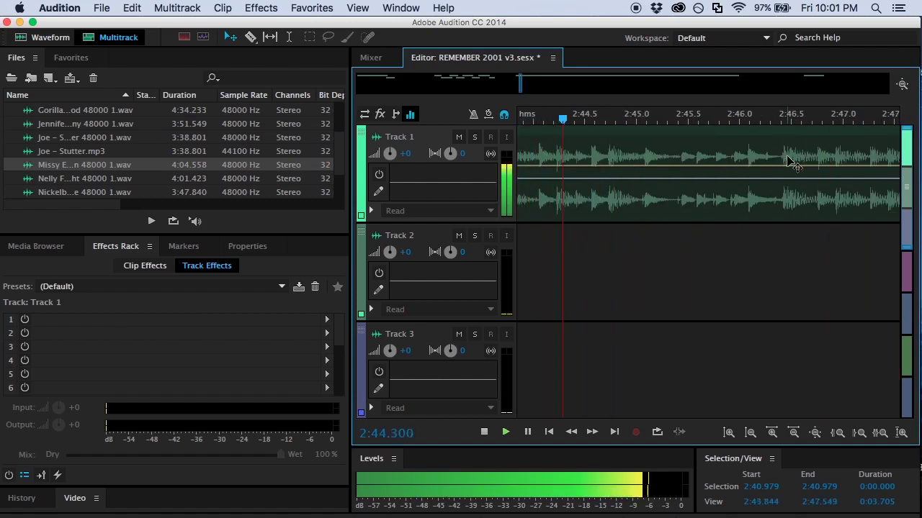
mouse_move(586, 119)
mouse_down()
mouse_move(500, 134)
mouse_move(658, 136)
mouse_move(586, 119)
mouse_up()
mouse_move(518, 117)
mouse_down()
mouse_move(526, 116)
mouse_move(507, 113)
mouse_move(531, 108)
mouse_up()
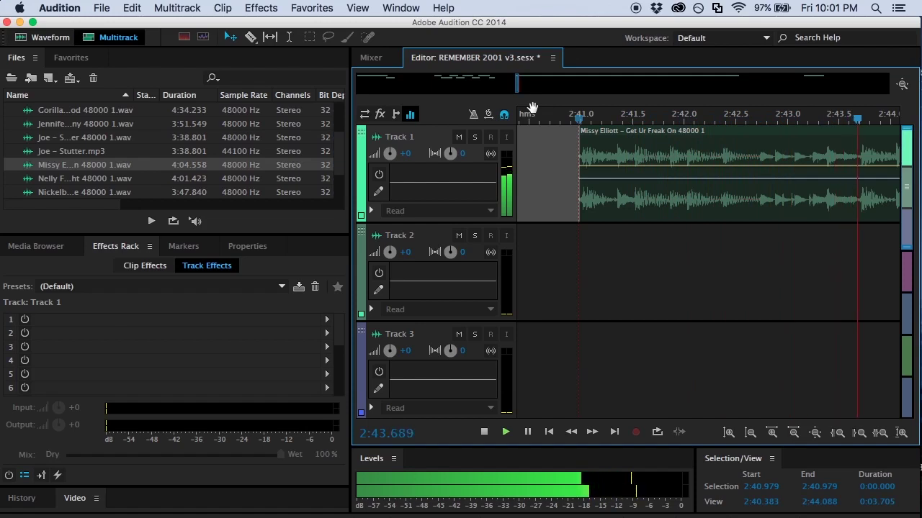
key(space)
drag(846, 118, 858, 118)
click(864, 146)
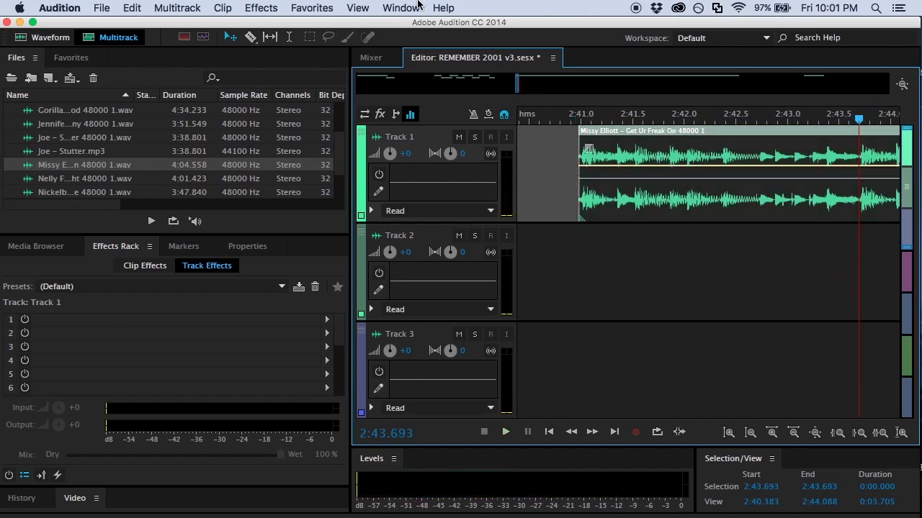
click(235, 6)
click(242, 47)
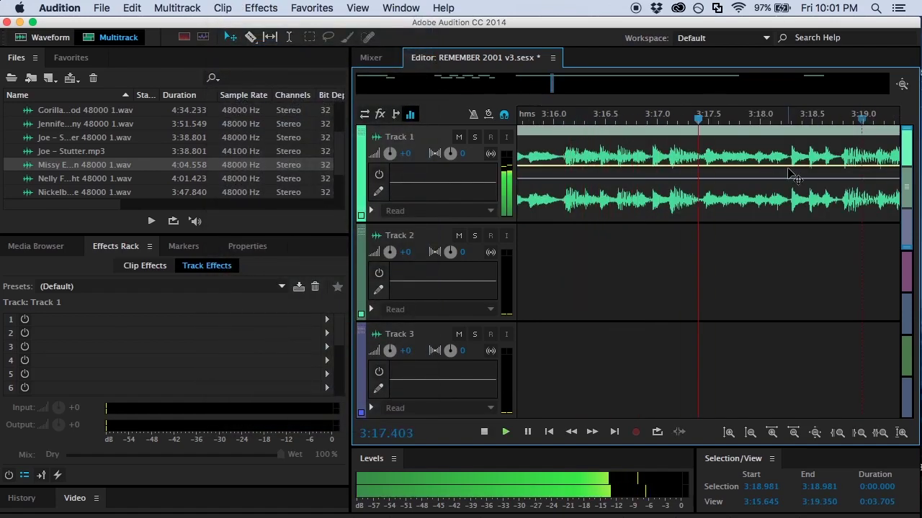
Step: Split the Get Ur Freak On clip on Track 1 at 3:18.774
key(space)
click(835, 121)
drag(835, 124, 840, 121)
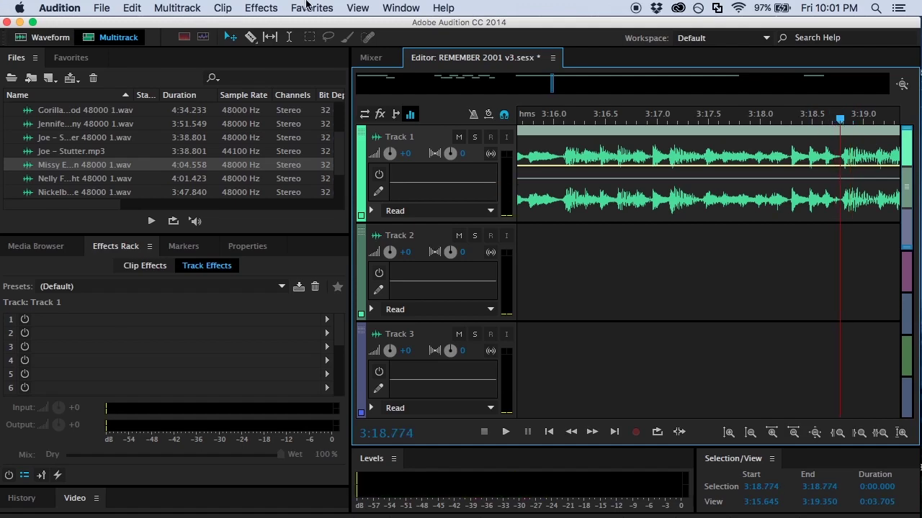
click(224, 8)
click(231, 45)
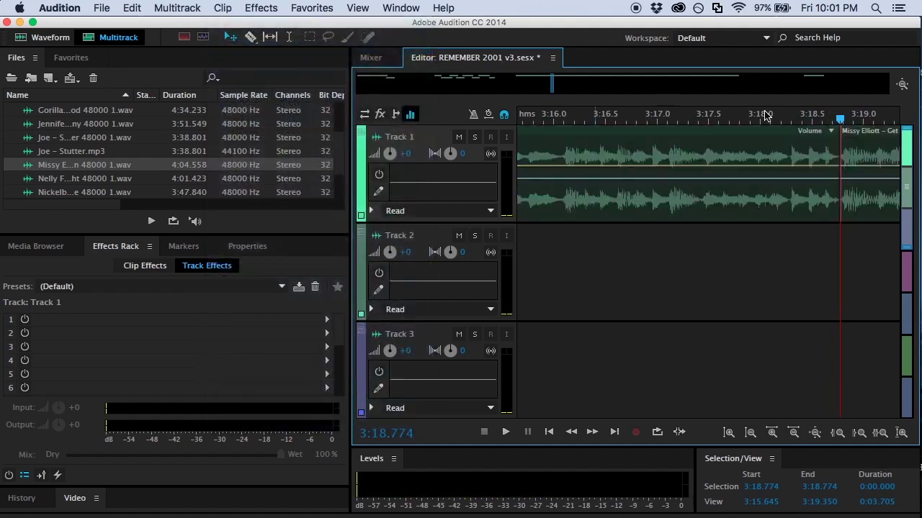
Step: Play on from the split to find the phrase's end, split the clip at 3:24.164 and delete everything after it
key(space)
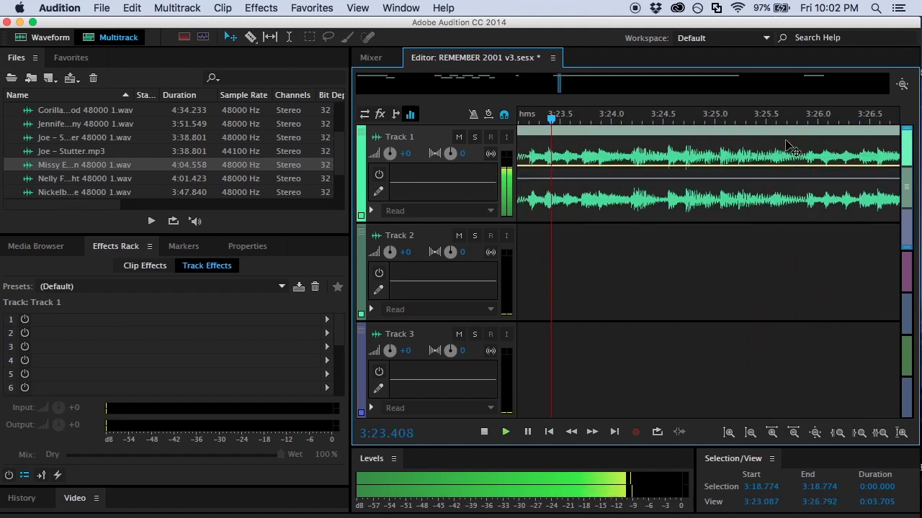
key(space)
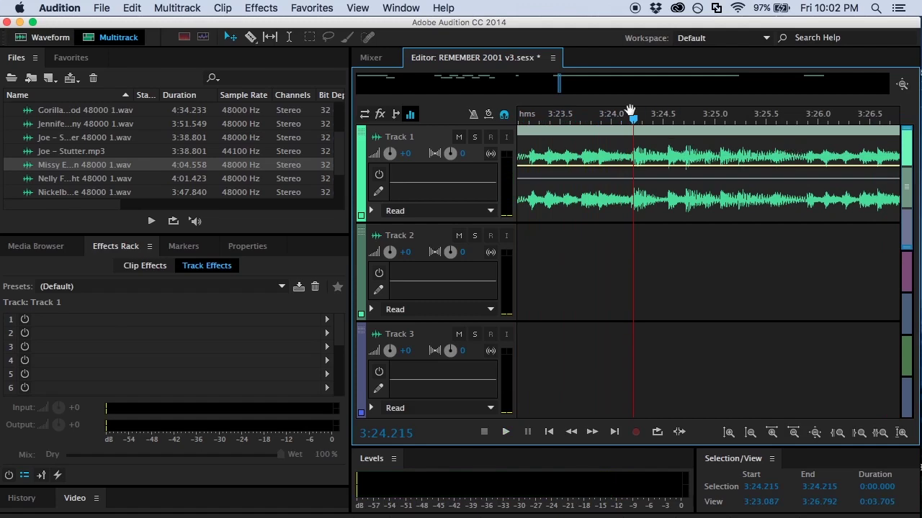
drag(631, 119, 629, 118)
click(229, 7)
click(231, 49)
click(645, 128)
key(Delete)
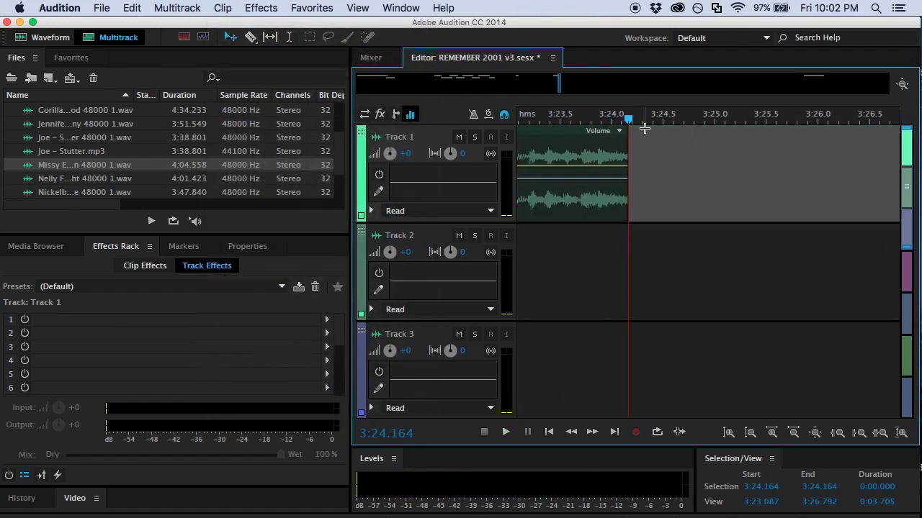
Step: Move the segment cut from 3:18.774 to 3:24.164 back to about 2:43.7 on Track 1 and play the join from 2:43.167
drag(547, 128, 771, 137)
key(space)
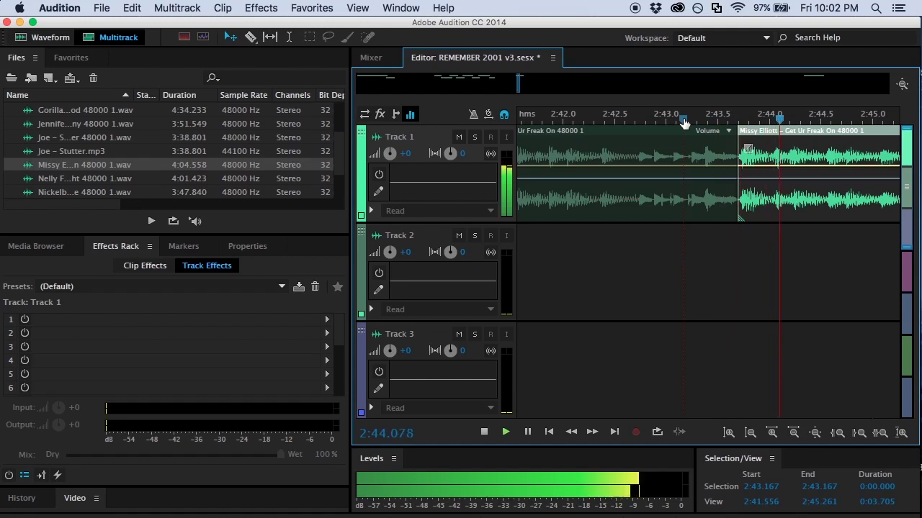
key(space)
key(space)
key(space)
Step: Move the second Get Ur Freak On segment to Track 2, extend the Track 1 clip's end to about 2:44.3 and check by playback
drag(753, 137, 754, 260)
drag(736, 151, 803, 152)
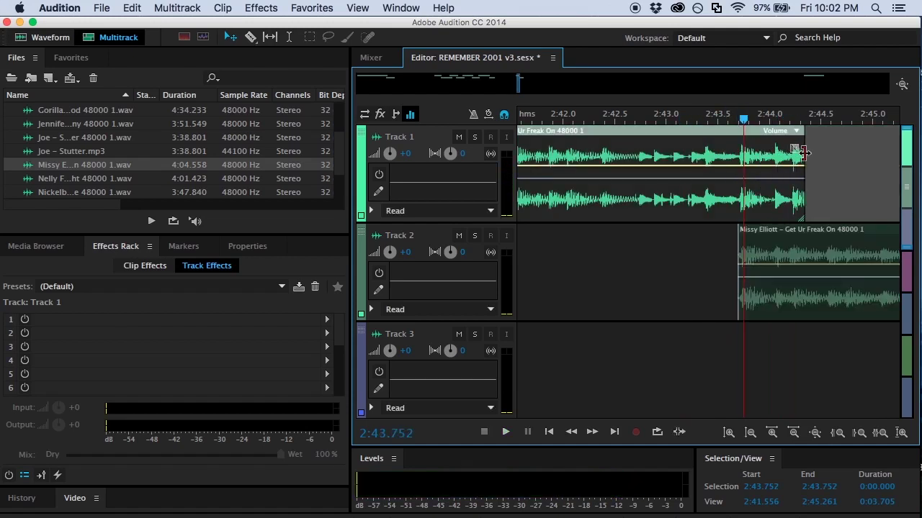
click(742, 127)
key(space)
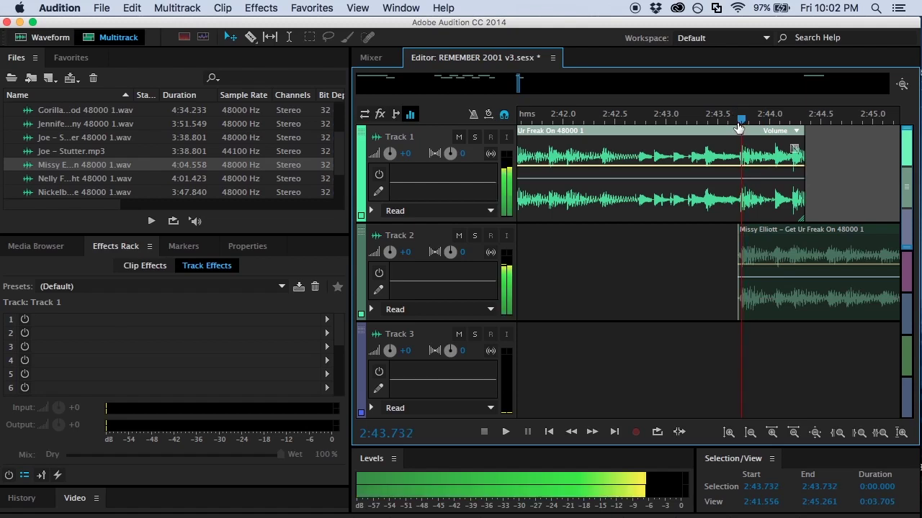
key(space)
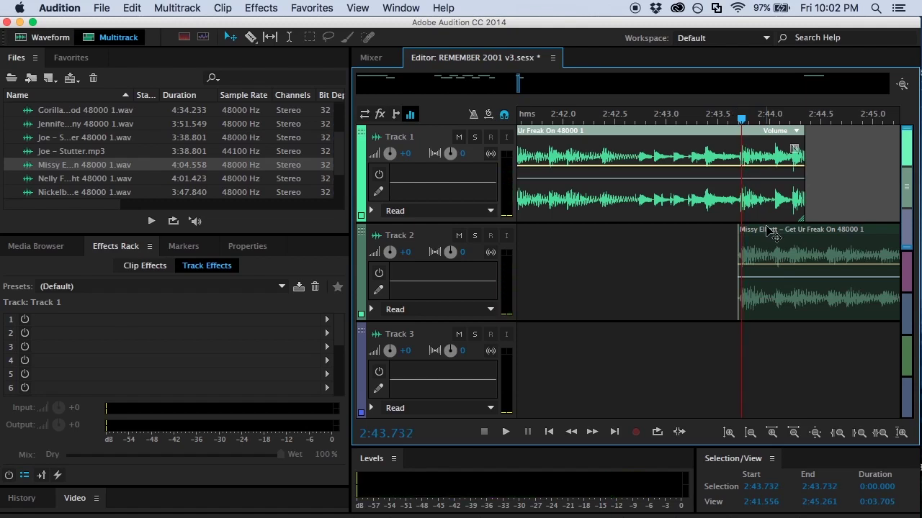
Step: Extend the Track 2 segment's start back to about 2:43.2 and play the overlap from 2:43.047
drag(735, 243, 689, 243)
click(669, 119)
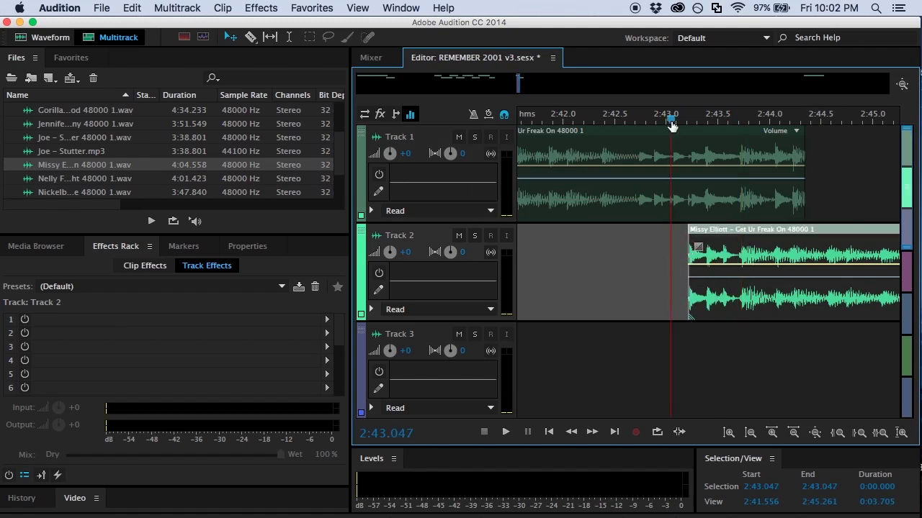
key(space)
key(space)
Step: Trim the Track 1 clip's end to about 2:43.8, move the Track 2 segment onto Track 1 as a crossfade and play the transition
drag(807, 151, 744, 156)
drag(776, 221, 777, 220)
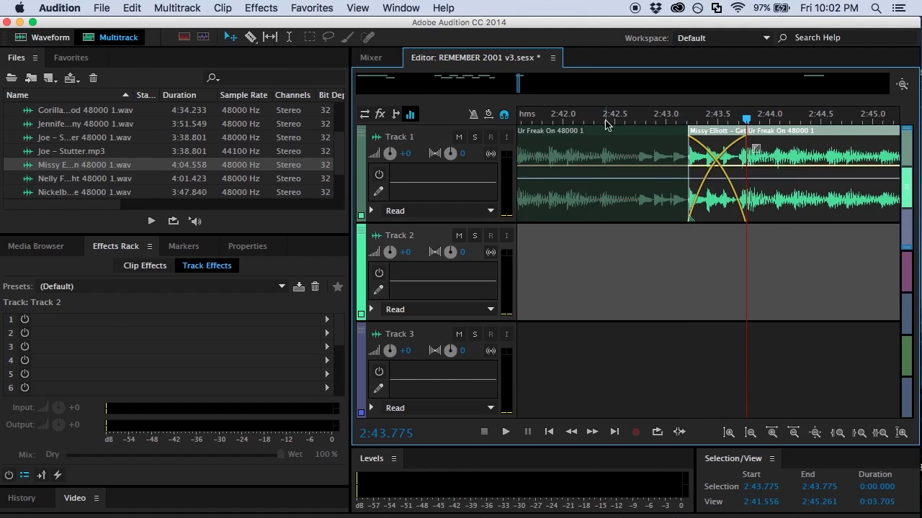
click(607, 121)
key(space)
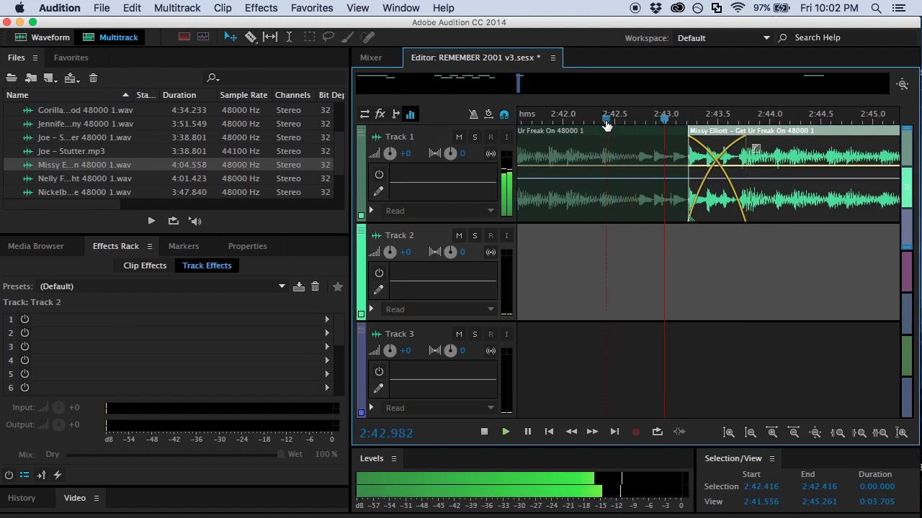
key(space)
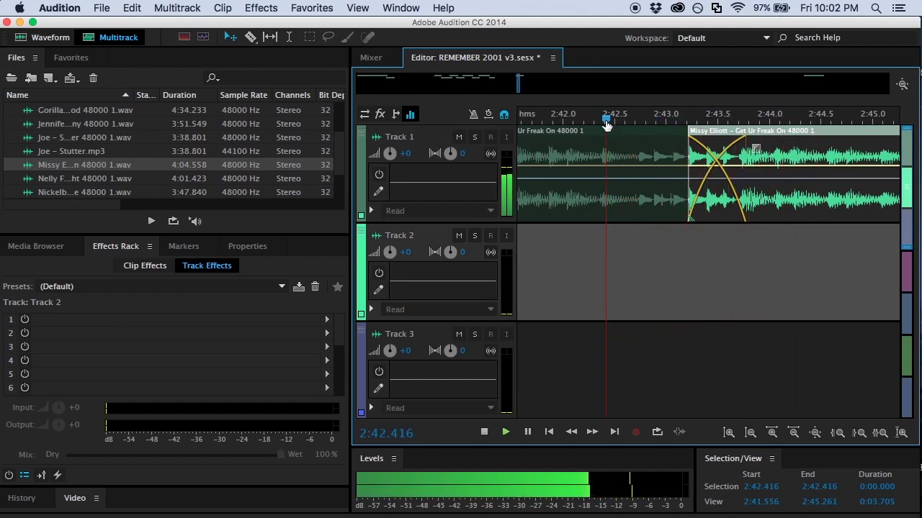
click(655, 121)
key(space)
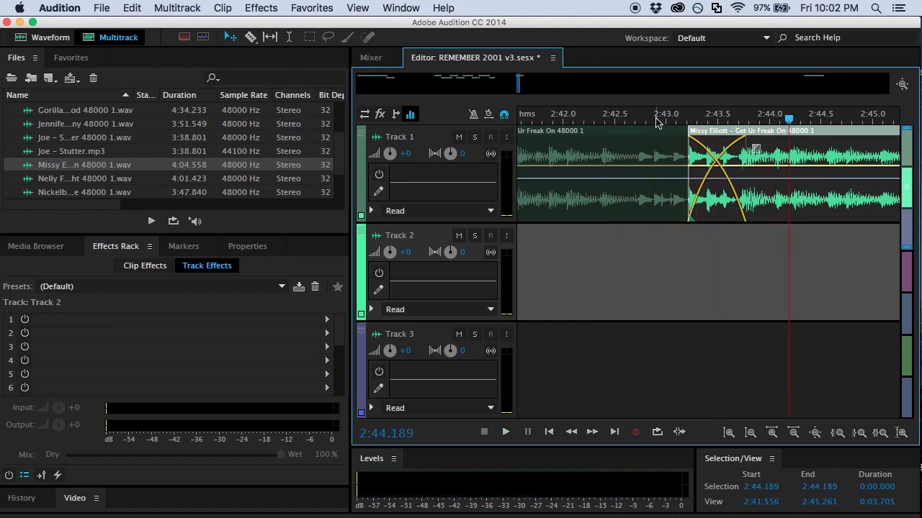
Step: Try shortening the outgoing Get Ur Freak On clip's end to about 2:43.35, checking the narrower crossfade by playback
click(670, 134)
drag(745, 149, 692, 148)
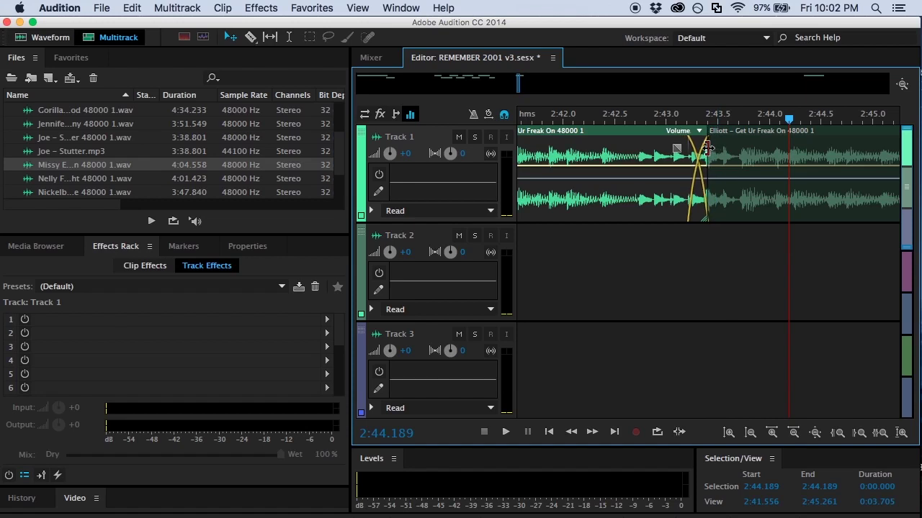
drag(696, 148, 704, 148)
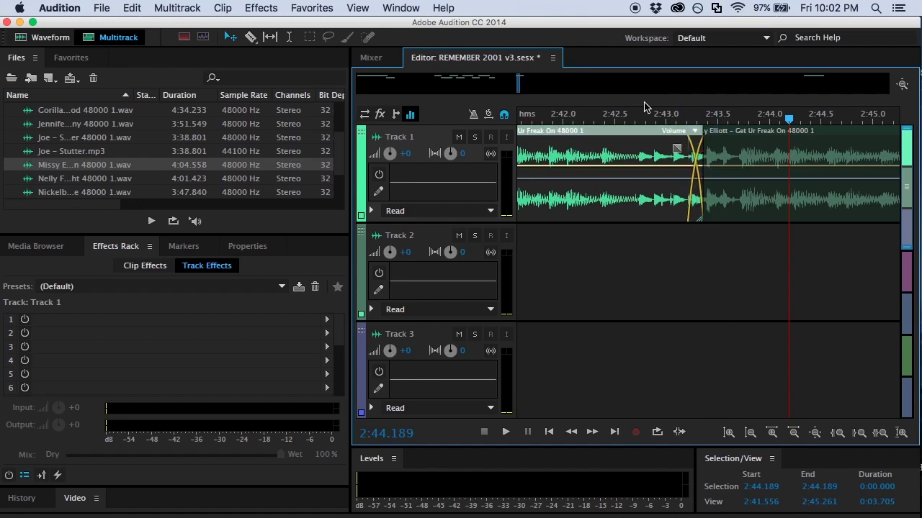
key(space)
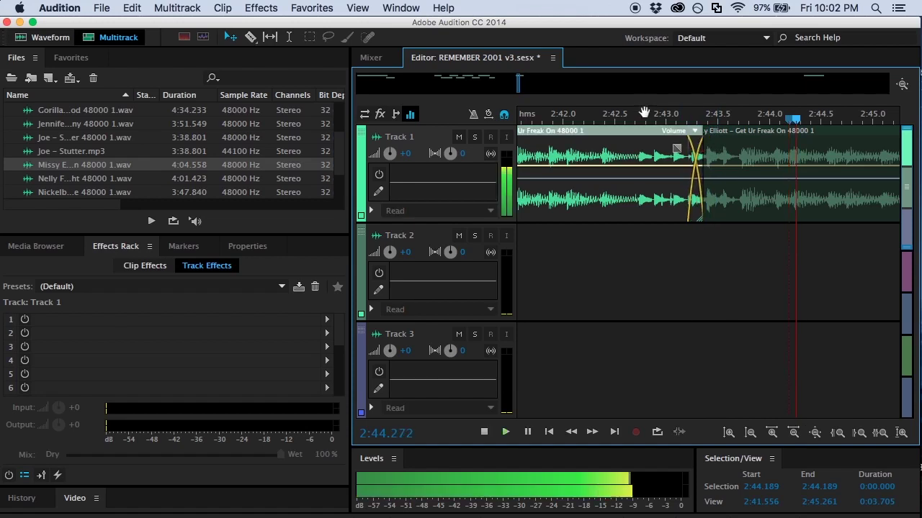
click(647, 118)
key(space)
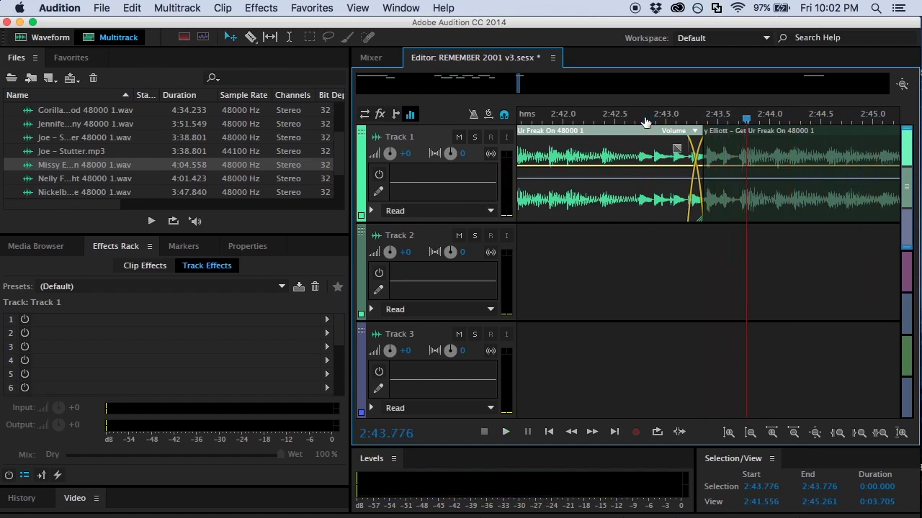
Step: Extend the outgoing clip's end to about 2:43.7, trim the incoming clip's start to about 2:43.6 and play the crossfade
drag(702, 154, 734, 154)
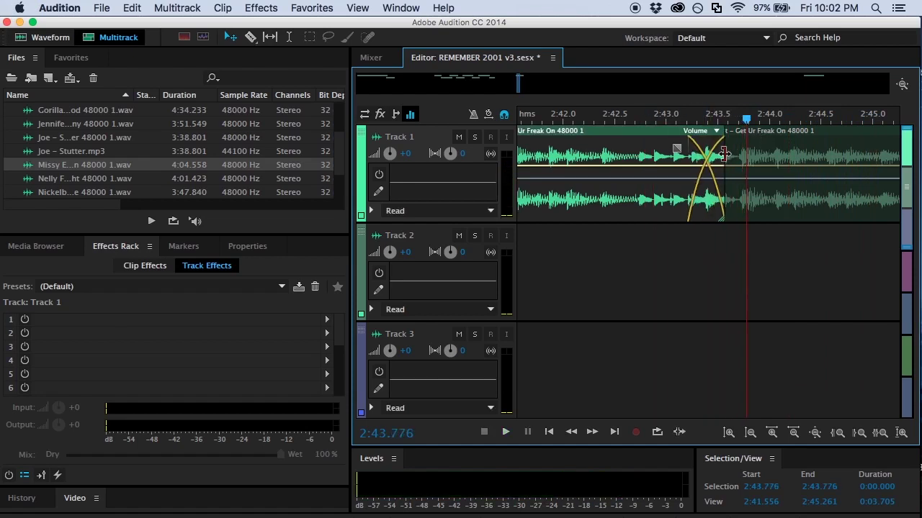
click(765, 137)
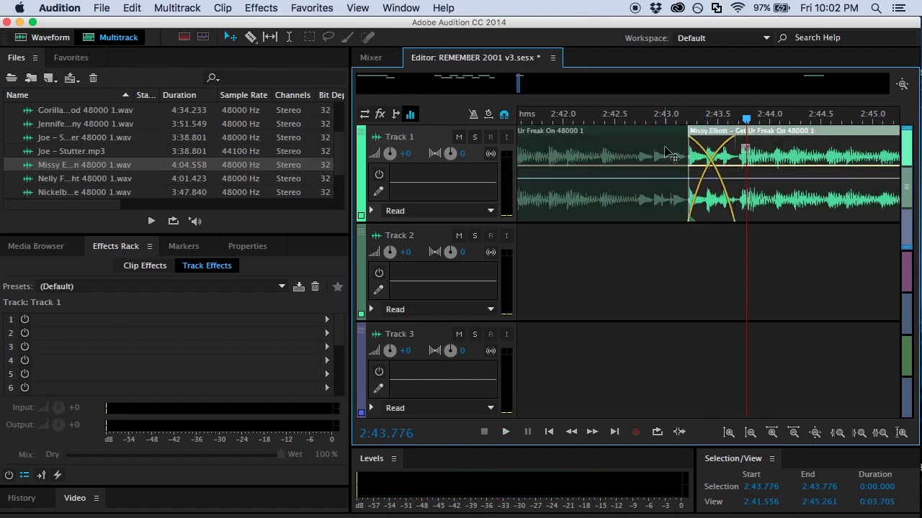
drag(689, 154, 724, 154)
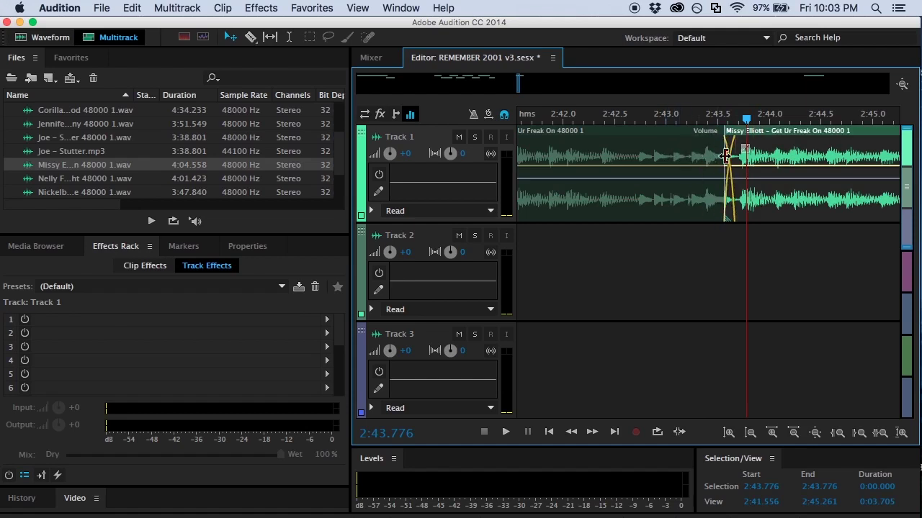
click(661, 121)
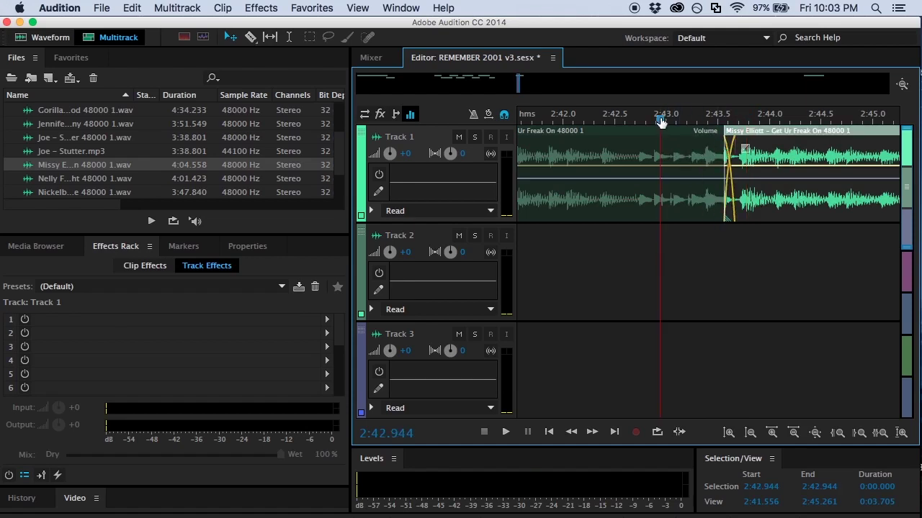
key(space)
click(654, 120)
click(640, 119)
click(542, 118)
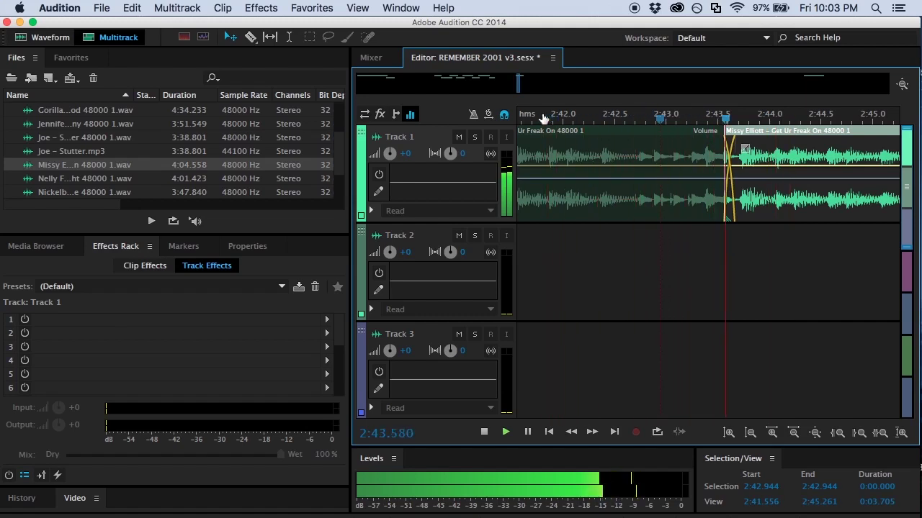
key(space)
Step: Extend the incoming clip's start back to about 2:43.4 and play the widened crossfade from 2:42.751
drag(724, 151, 704, 152)
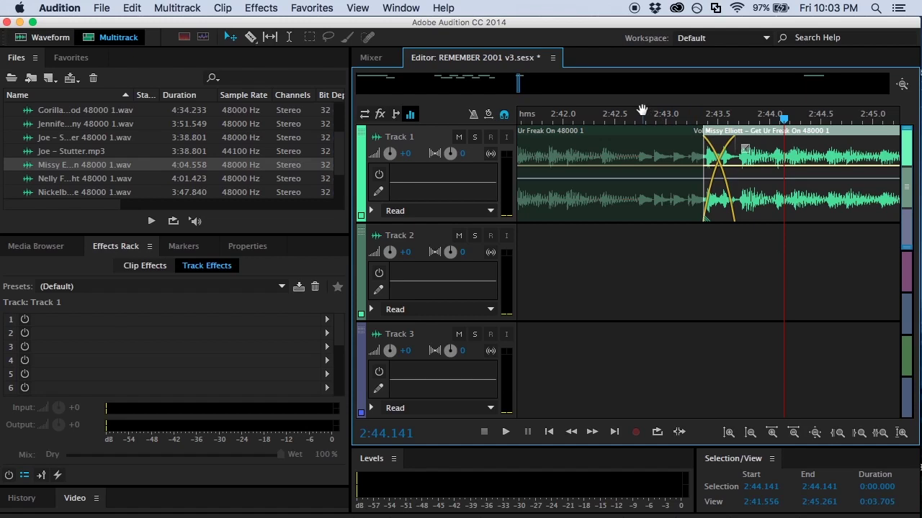
click(641, 115)
key(space)
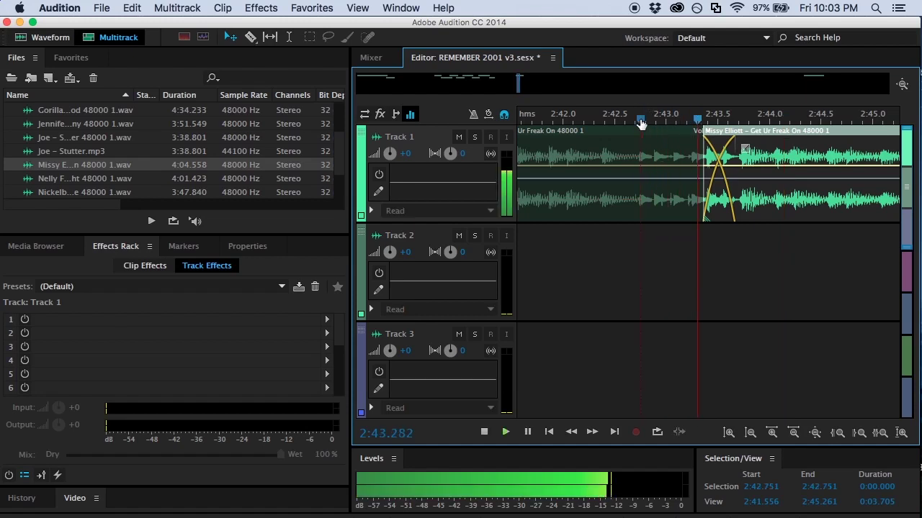
click(641, 121)
click(540, 119)
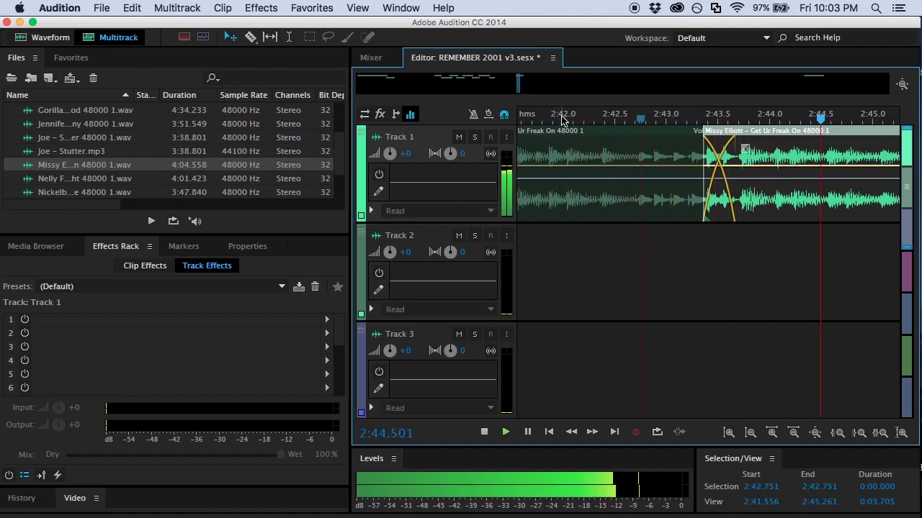
key(space)
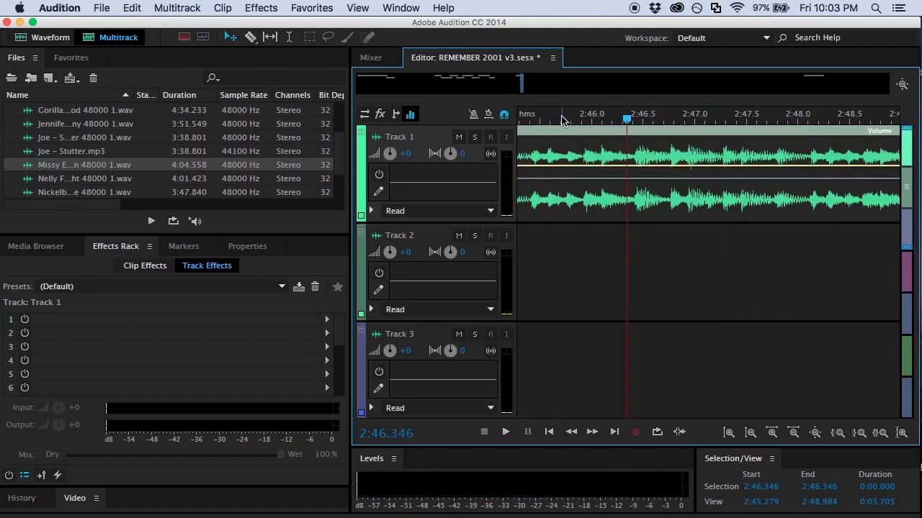
Step: Open the recent session REMEMBER 1976.sesx and play it from the beginning
click(108, 7)
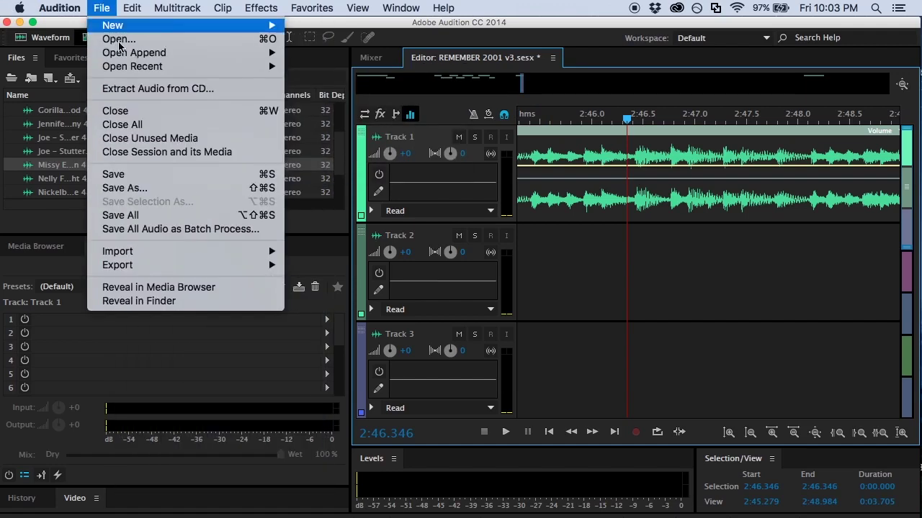
mouse_move(143, 69)
click(386, 107)
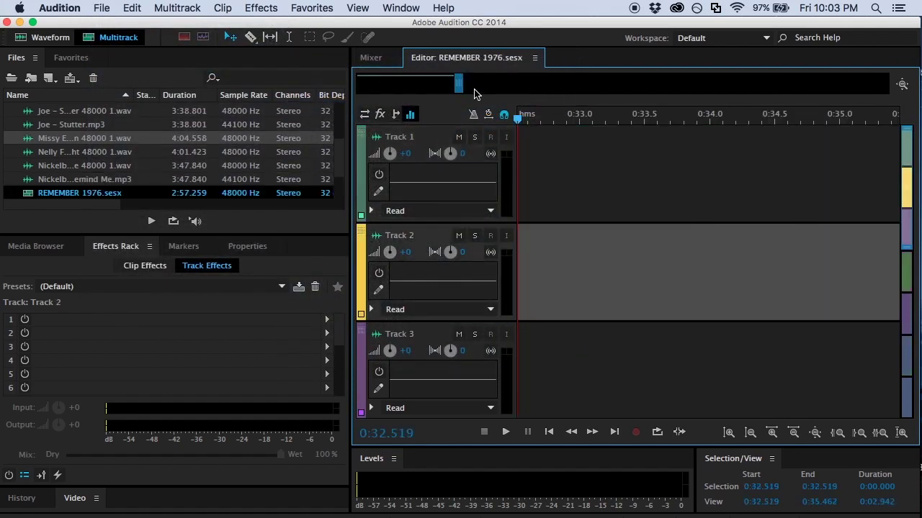
drag(458, 84, 341, 90)
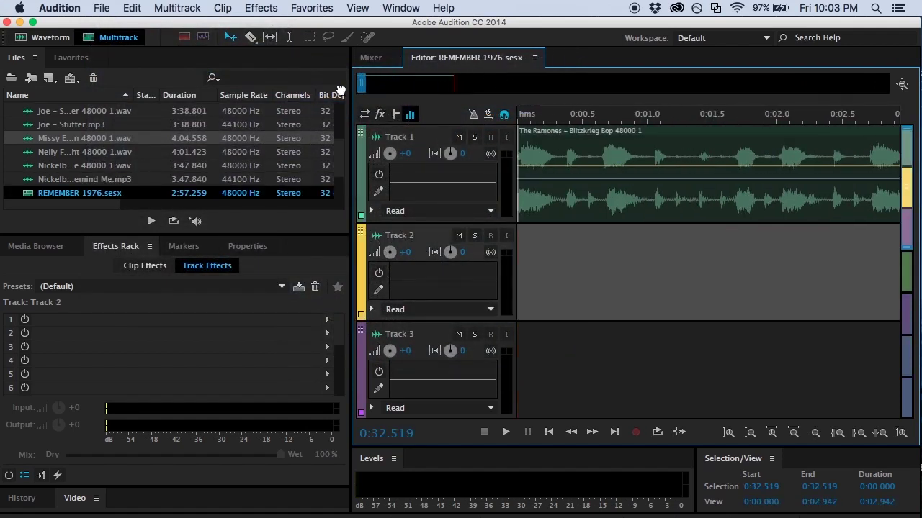
drag(535, 122, 445, 126)
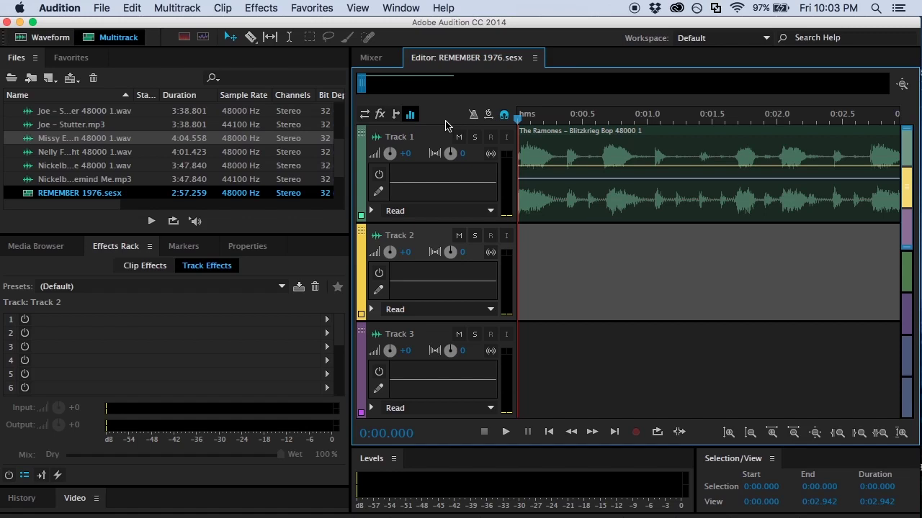
key(space)
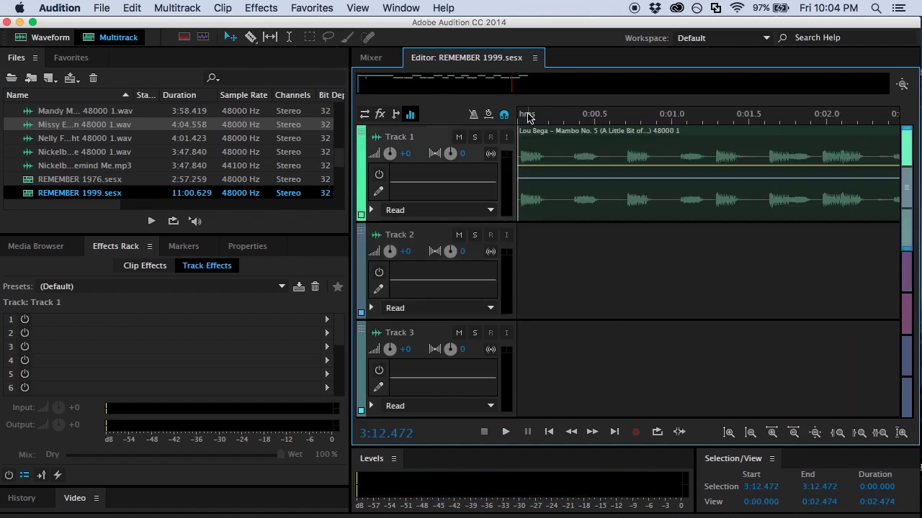
Step: Play the REMEMBER 1999.sesx session from the beginning to listen to its medley
click(527, 117)
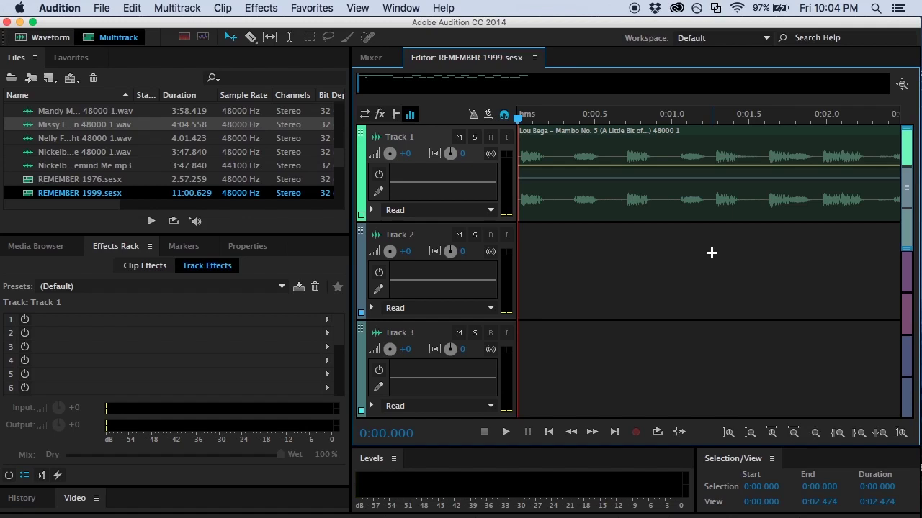
key(space)
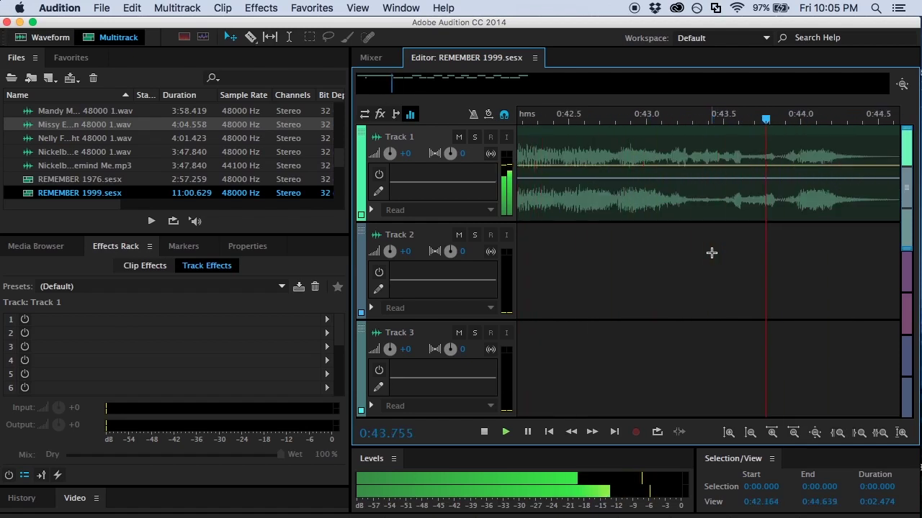
key(space)
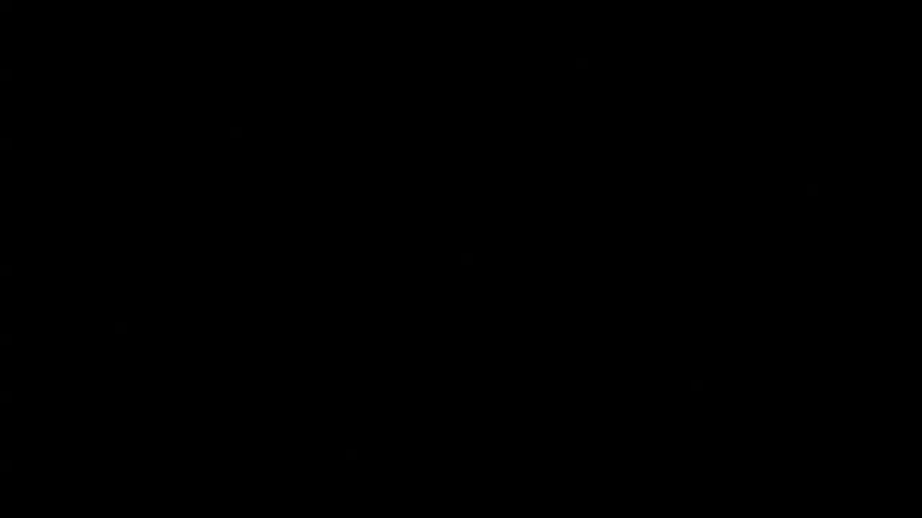